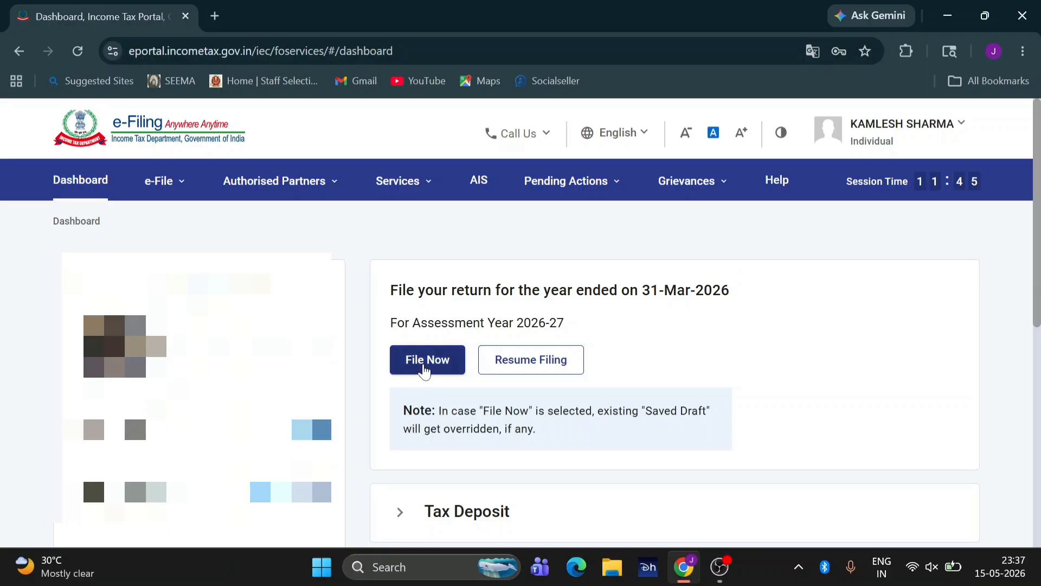
# Step: Start filing the income tax return for Assessment Year 2026-27
pyautogui.click(425, 367)
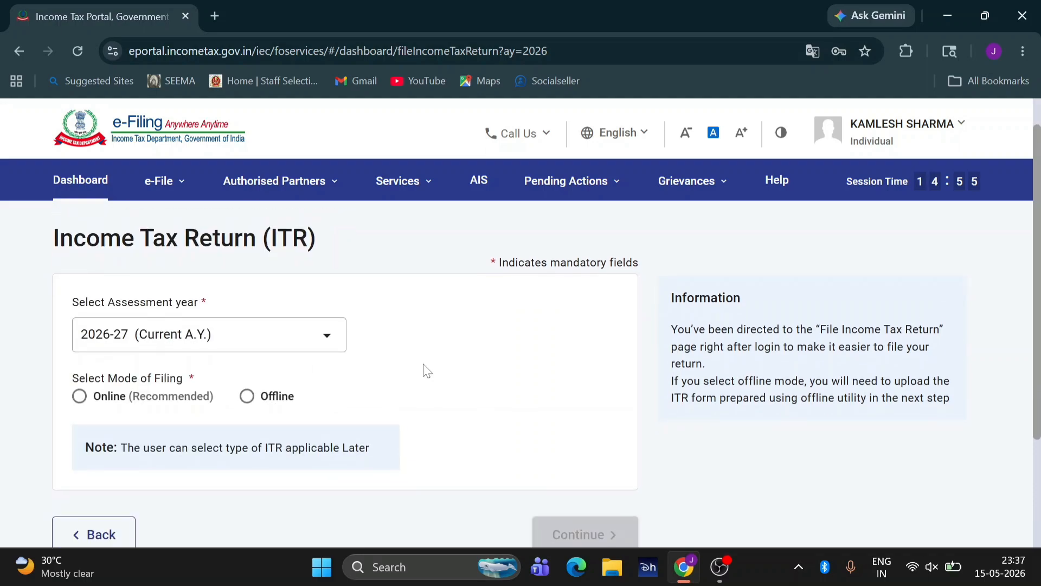
# Step: Open the Annual Information Statement (AIS) from the income tax returns options
pyautogui.click(152, 180)
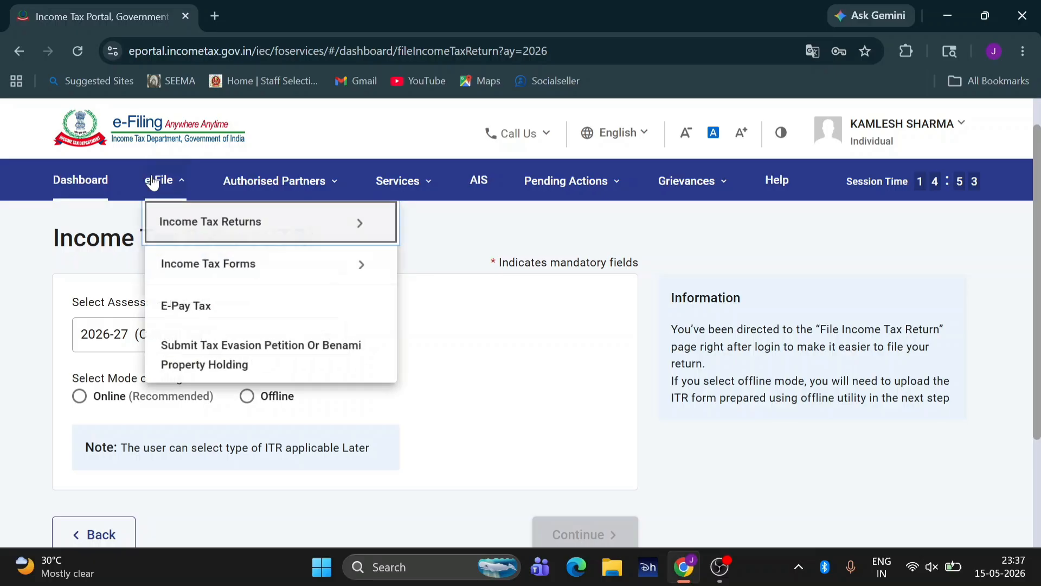
pyautogui.click(152, 183)
pyautogui.click(154, 184)
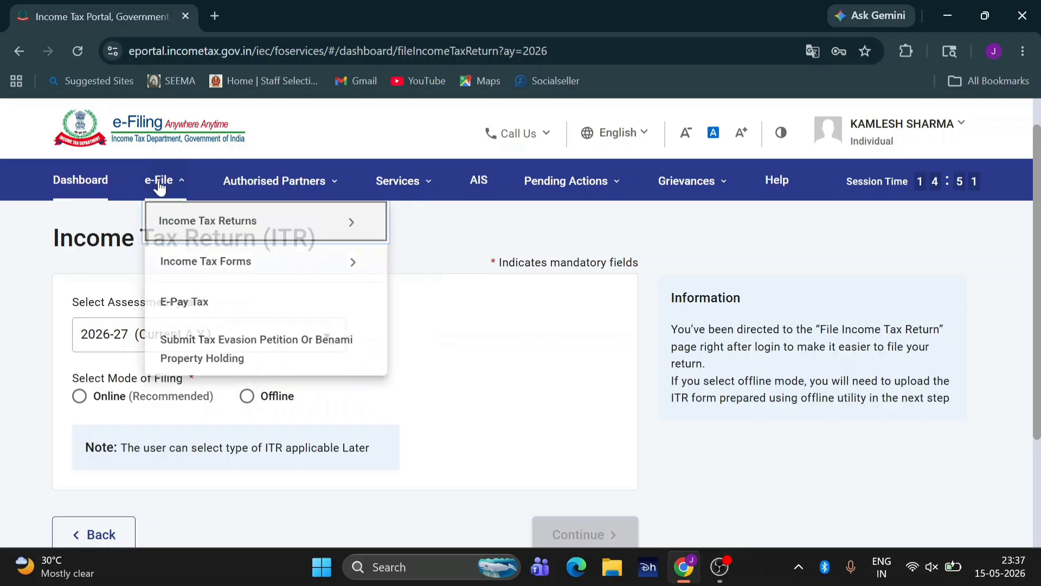
pyautogui.click(158, 186)
pyautogui.click(160, 187)
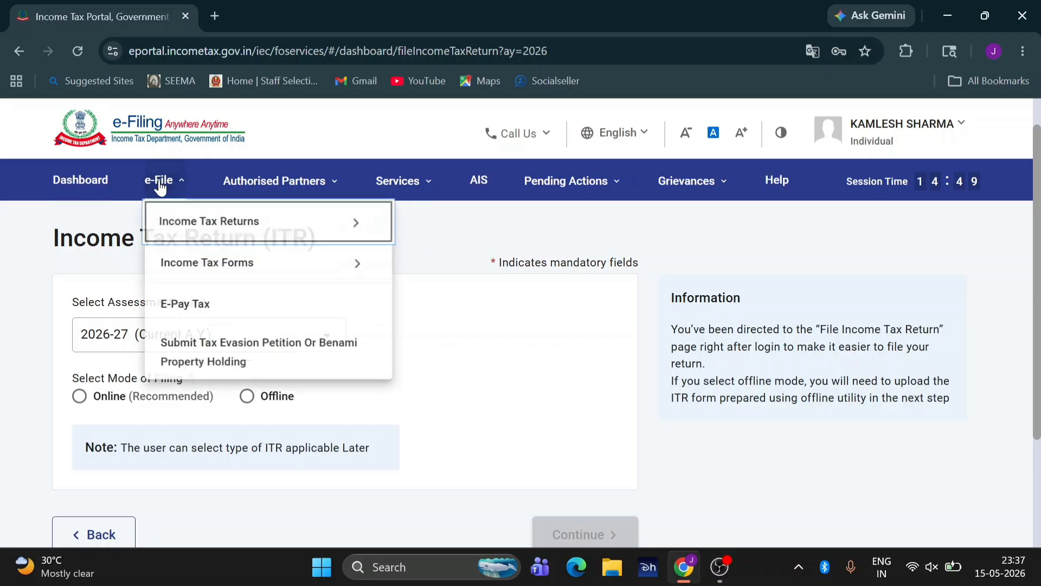
pyautogui.click(158, 184)
pyautogui.click(159, 184)
pyautogui.moveTo(158, 212)
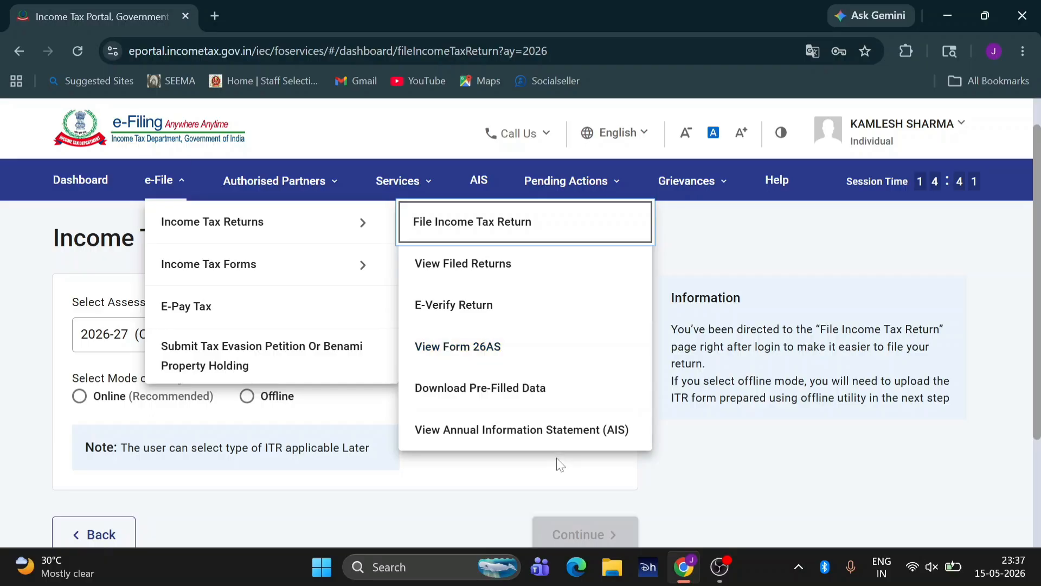
pyautogui.moveTo(181, 191)
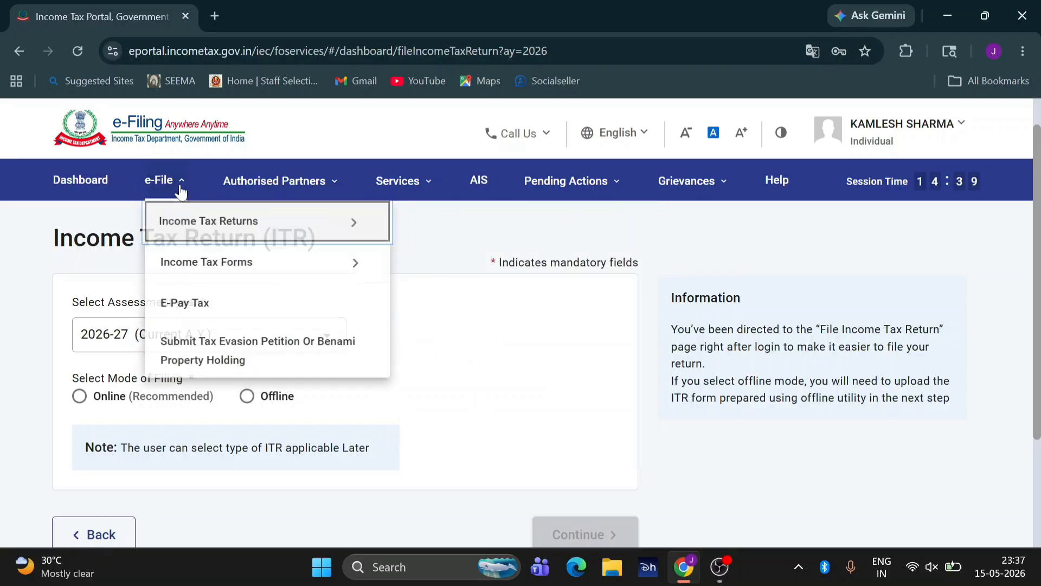
pyautogui.moveTo(220, 245)
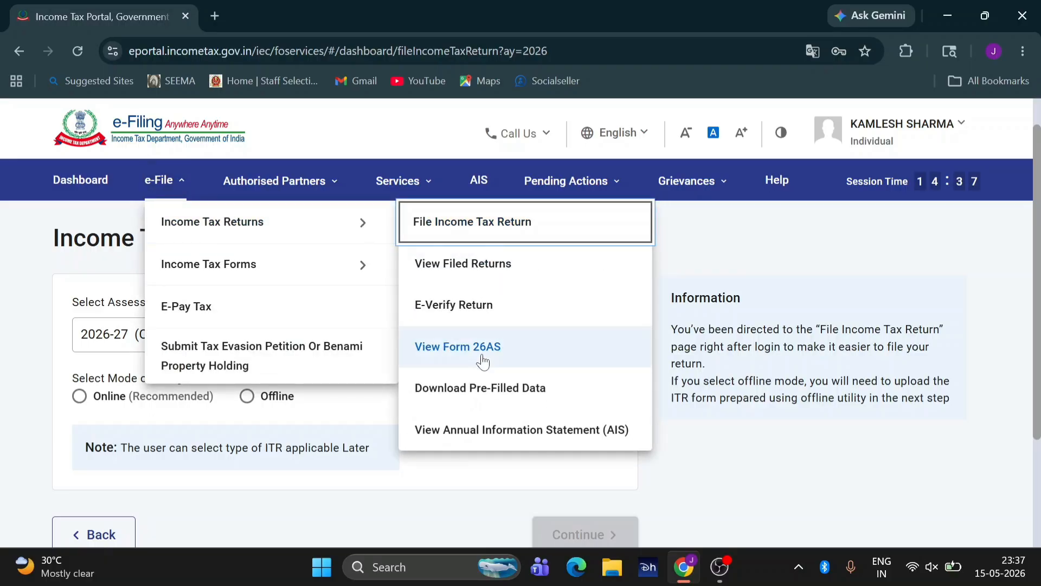
pyautogui.click(477, 432)
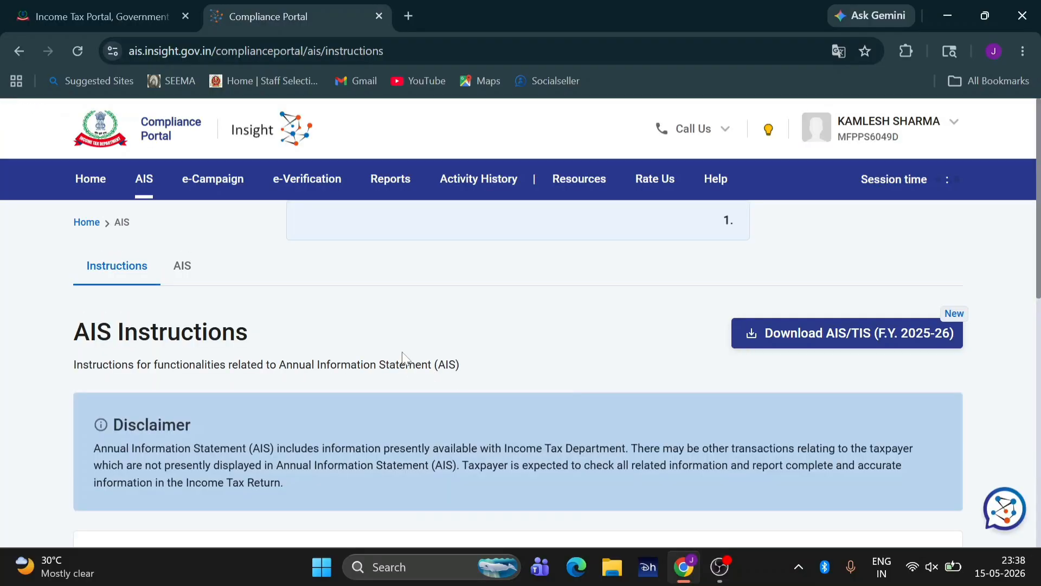
# Step: Review the information categories in the Taxpayer Information Summary of the AIS, and leave the compliance portal
pyautogui.click(194, 272)
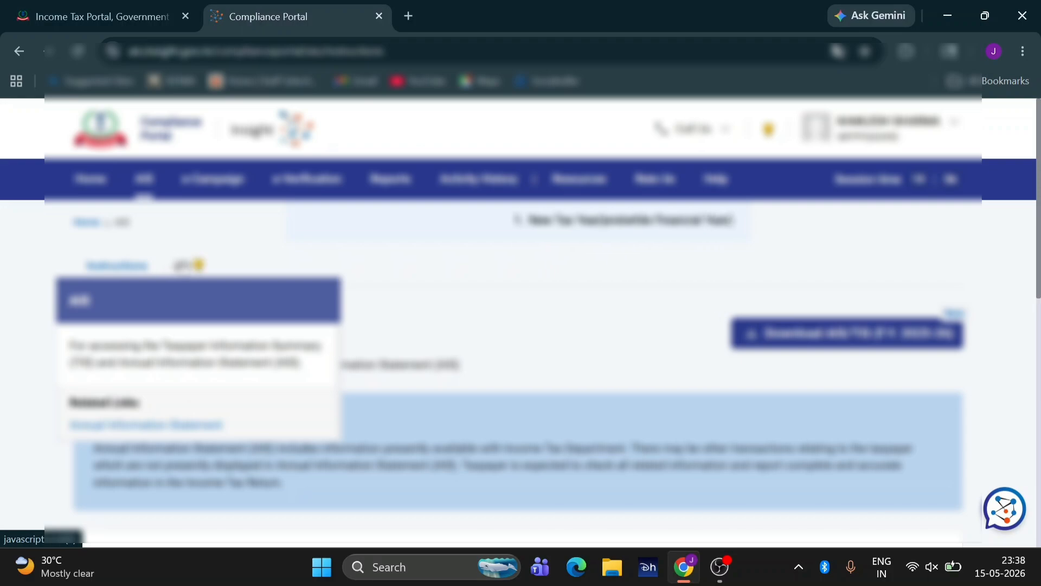
pyautogui.click(171, 264)
pyautogui.scroll(-2, 434, 279)
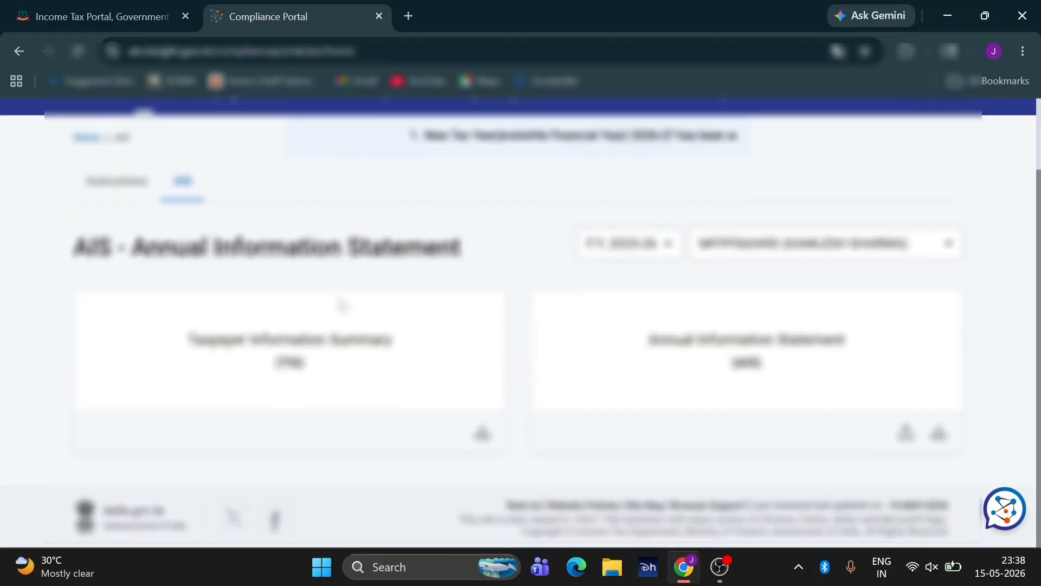
pyautogui.click(414, 358)
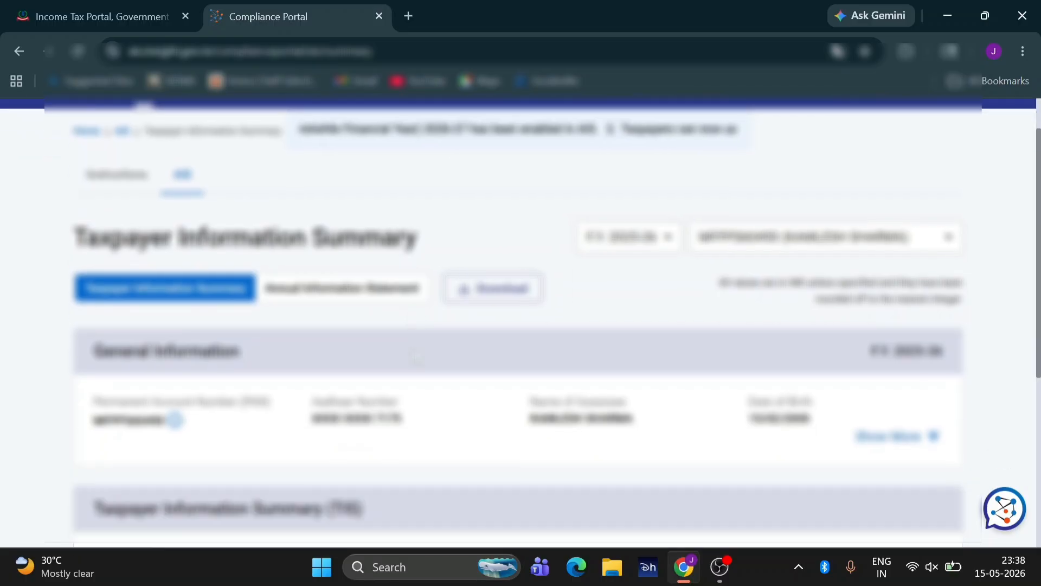
pyautogui.scroll(-3, 415, 357)
pyautogui.scroll(-3, 415, 357)
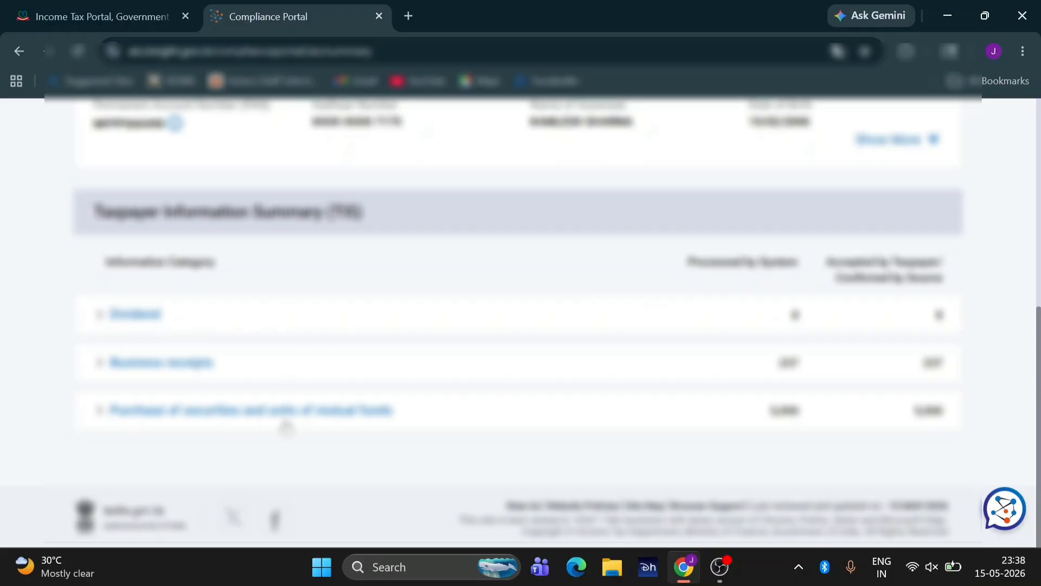
pyautogui.scroll(7, 287, 429)
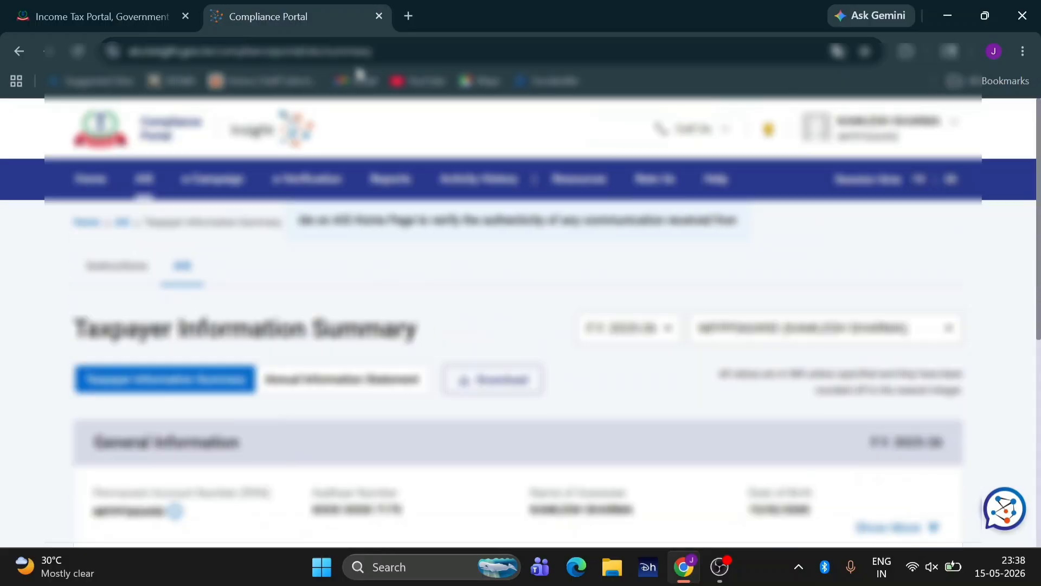
pyautogui.click(379, 16)
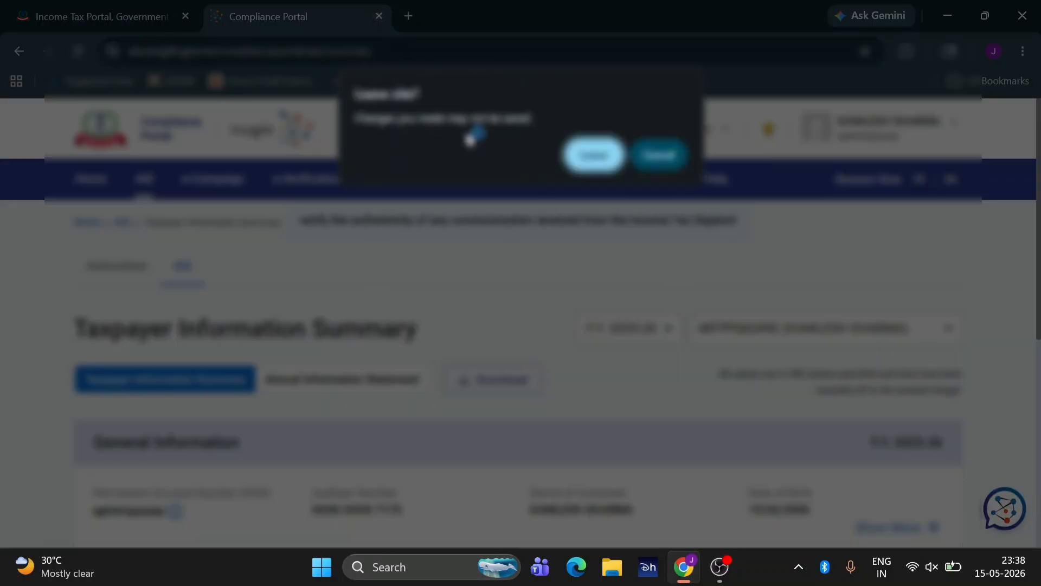
pyautogui.click(593, 155)
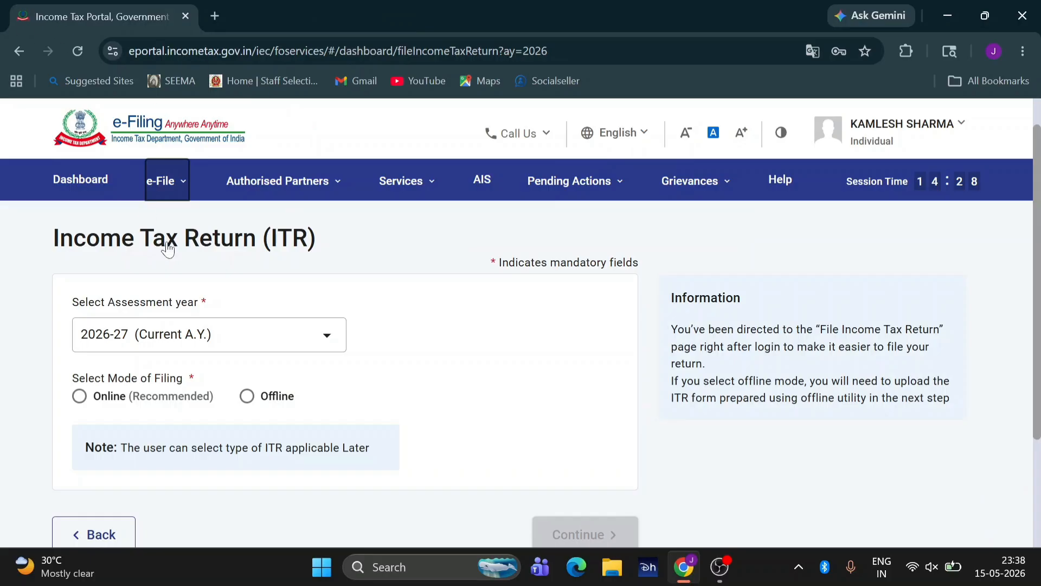
# Step: Choose Online as the mode of filing for assessment year 2026-27 and continue
pyautogui.scroll(-3, 406, 349)
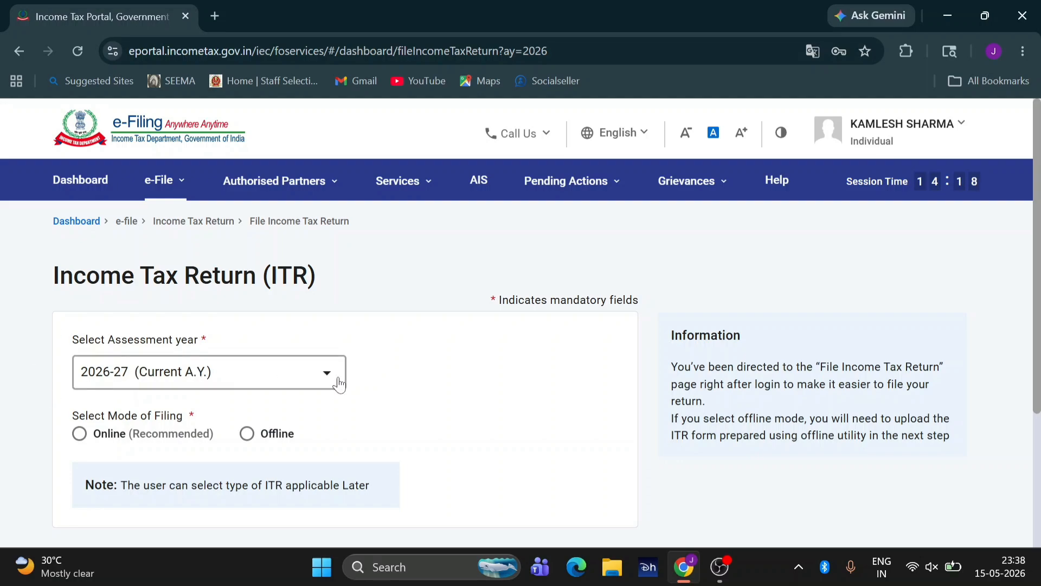
pyautogui.scroll(-3, 337, 379)
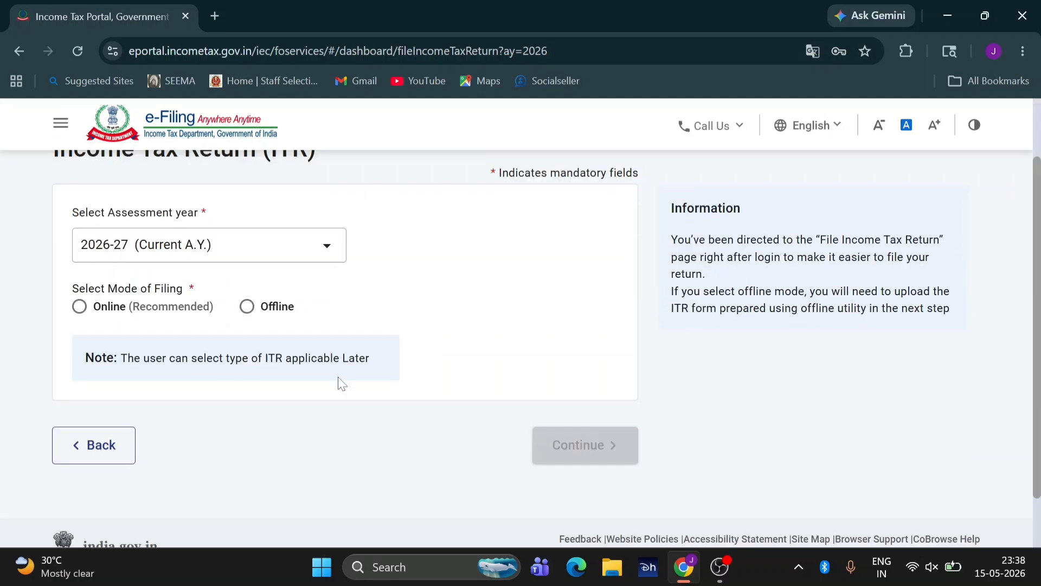
pyautogui.click(78, 308)
pyautogui.click(580, 461)
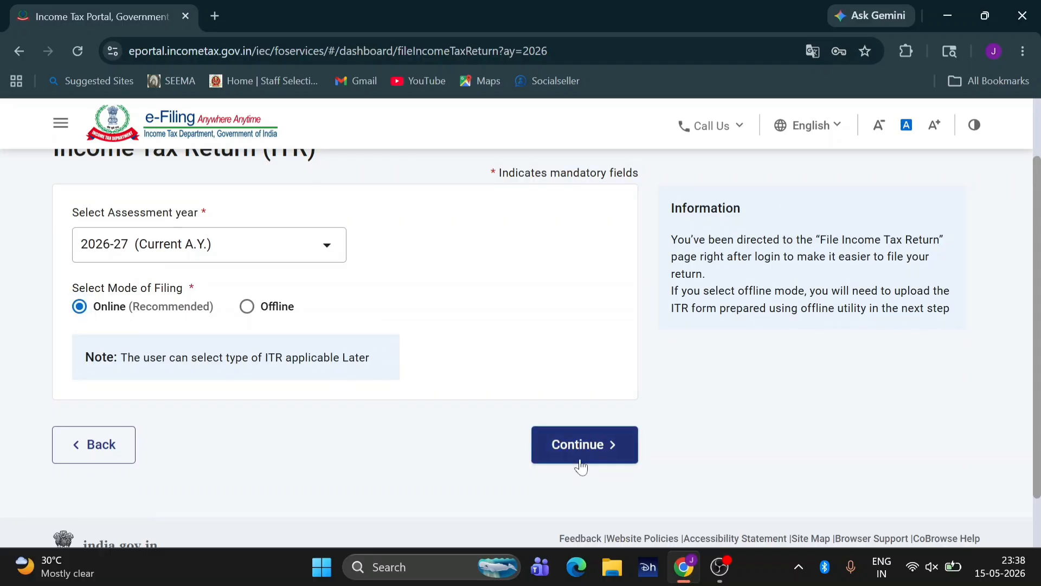
# Step: Start a new filing for a fresh income tax return and proceed with the Individual status
pyautogui.scroll(-4, 581, 459)
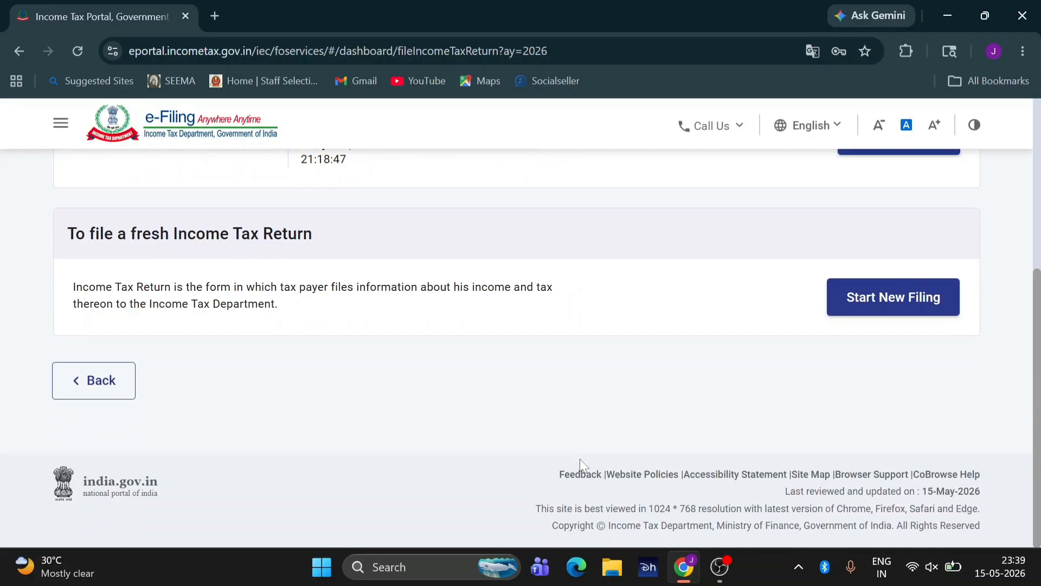
pyautogui.click(904, 307)
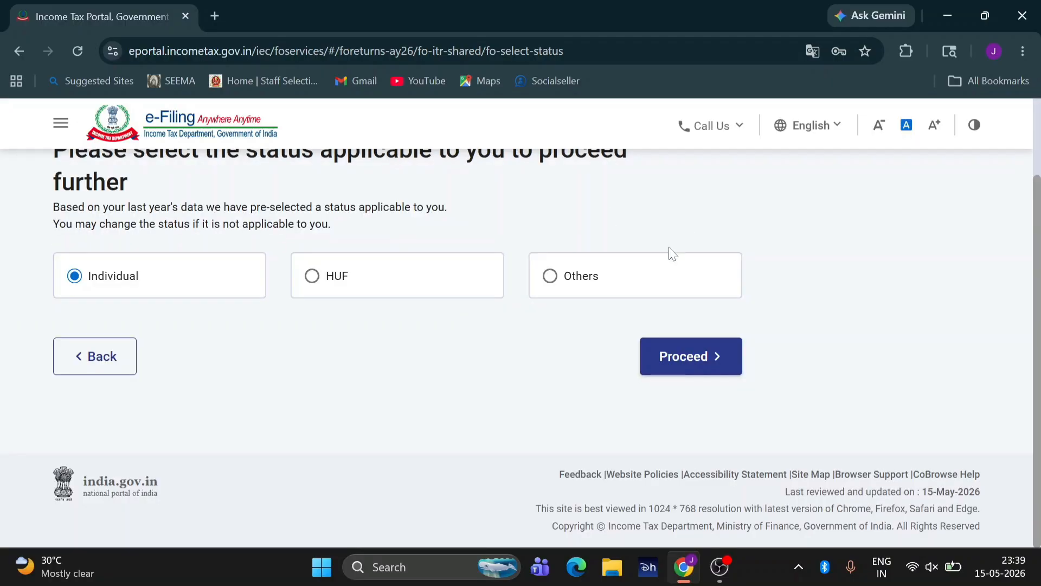
pyautogui.click(660, 362)
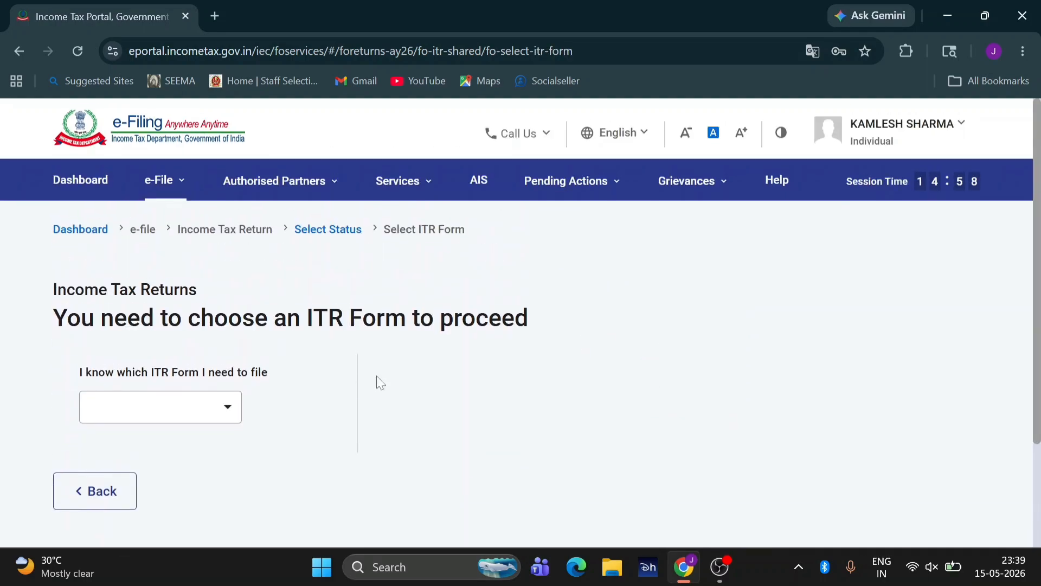
# Step: Select ITR - 1 as the form to file, acknowledge the new tax regime note and get started with the return
pyautogui.click(106, 413)
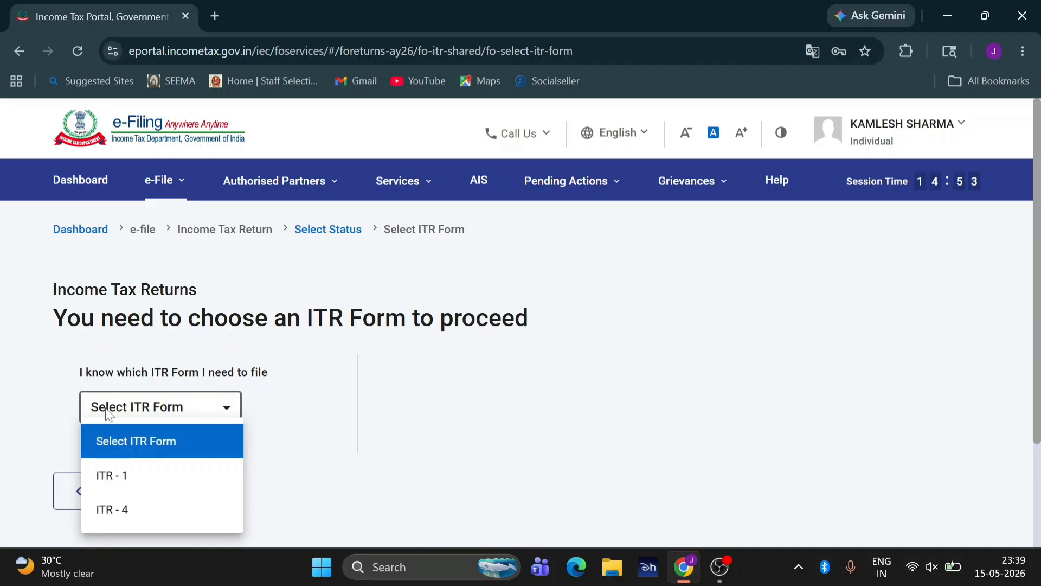
pyautogui.click(133, 485)
pyautogui.scroll(-3, 132, 486)
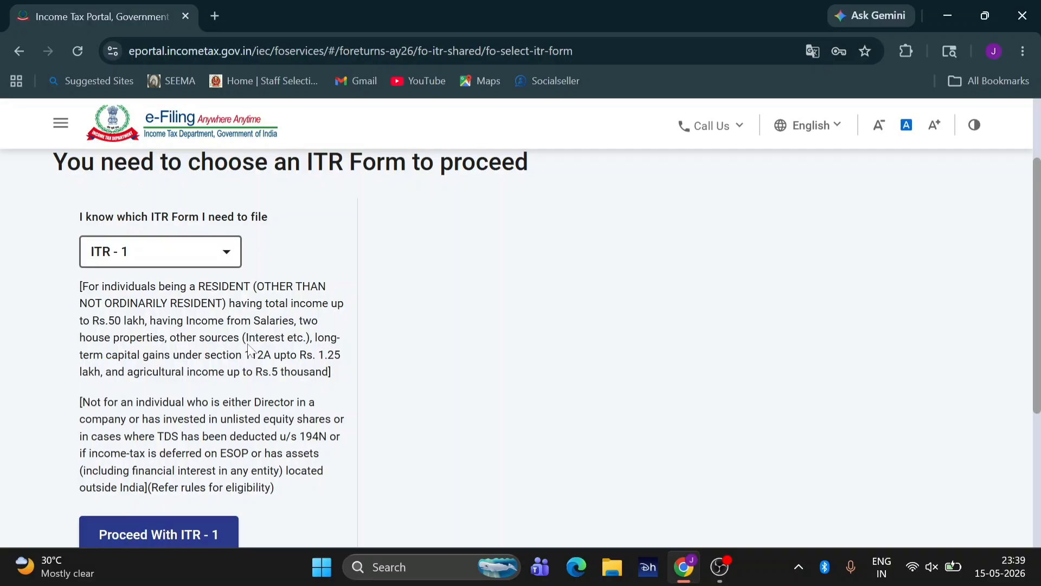
pyautogui.scroll(-1, 248, 350)
pyautogui.scroll(-1, 249, 349)
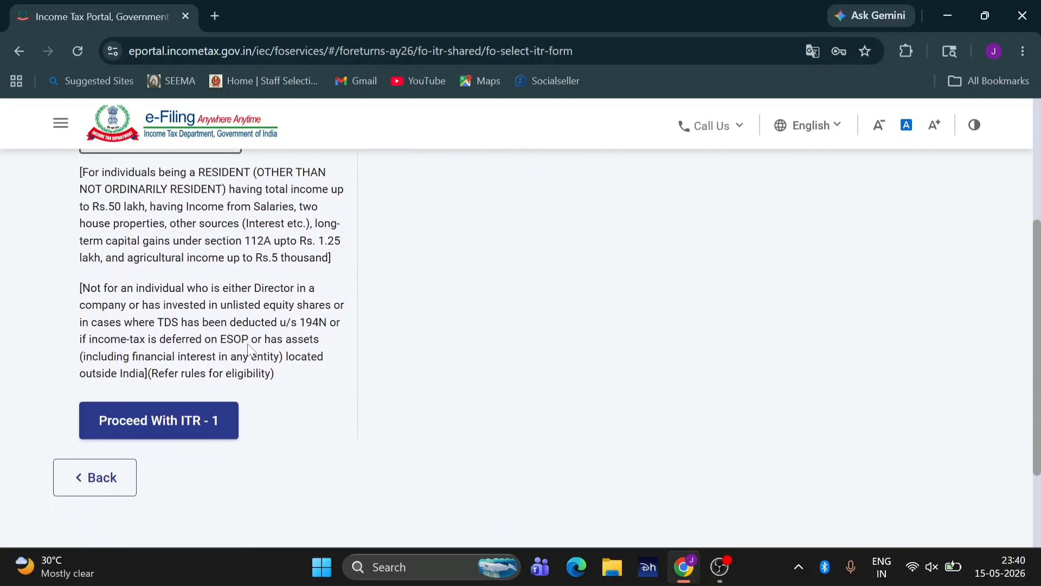
pyautogui.click(176, 432)
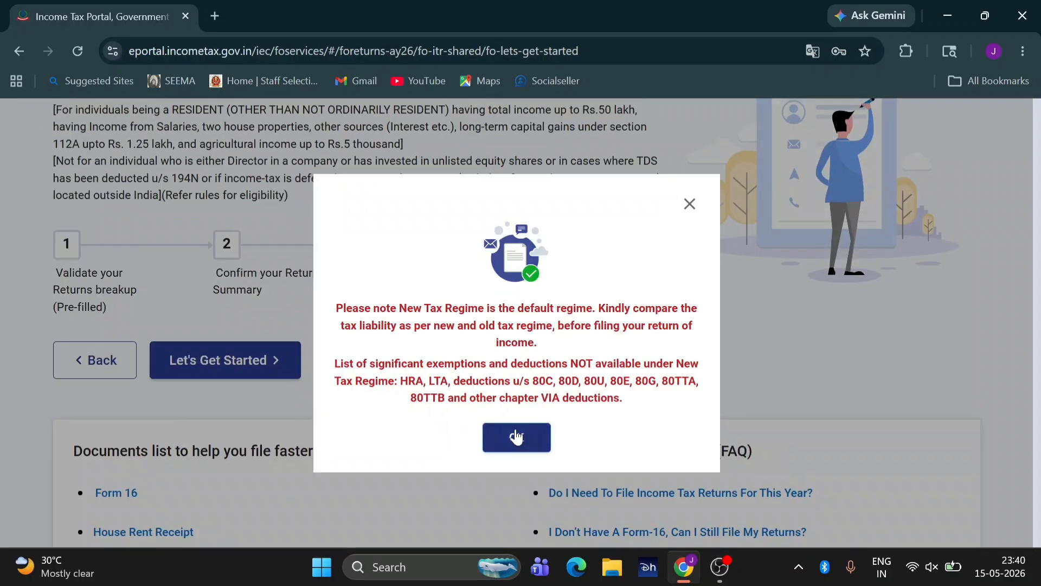
pyautogui.click(515, 438)
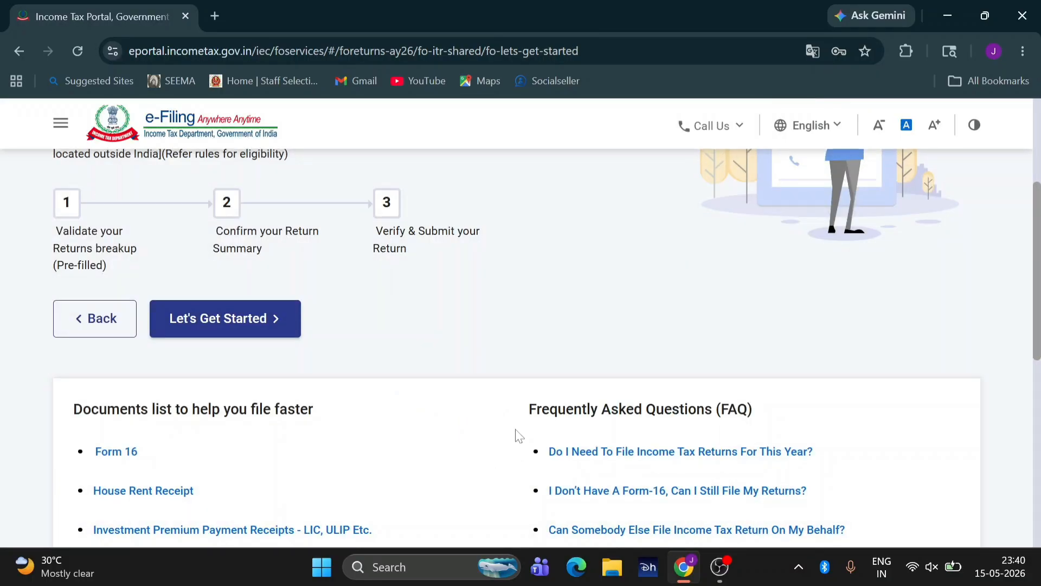
pyautogui.click(218, 313)
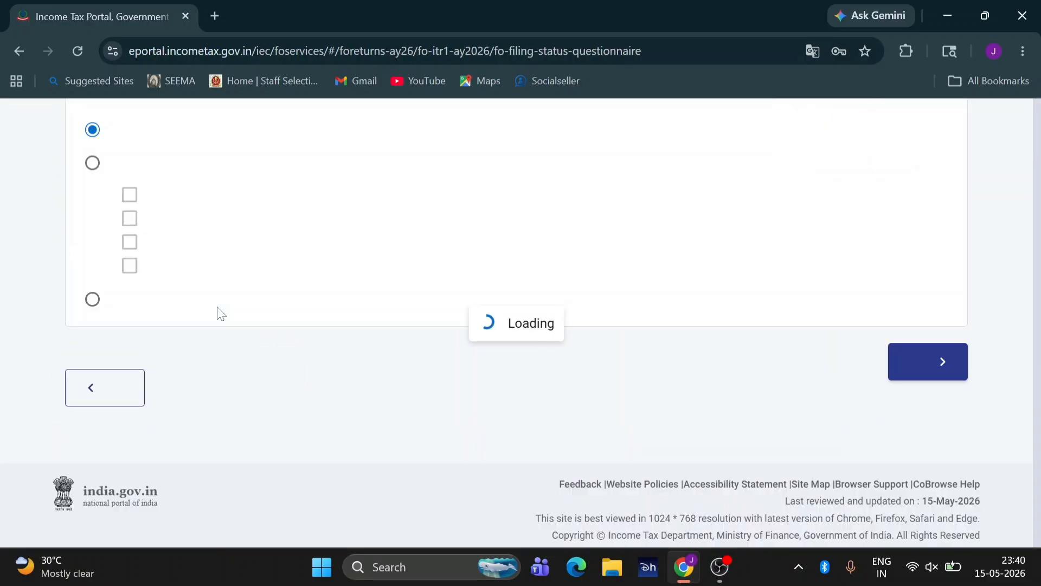
# Step: Choose Others as the reason for filing the return, continue, and acknowledge the note about pre-filled data
pyautogui.scroll(2, 219, 313)
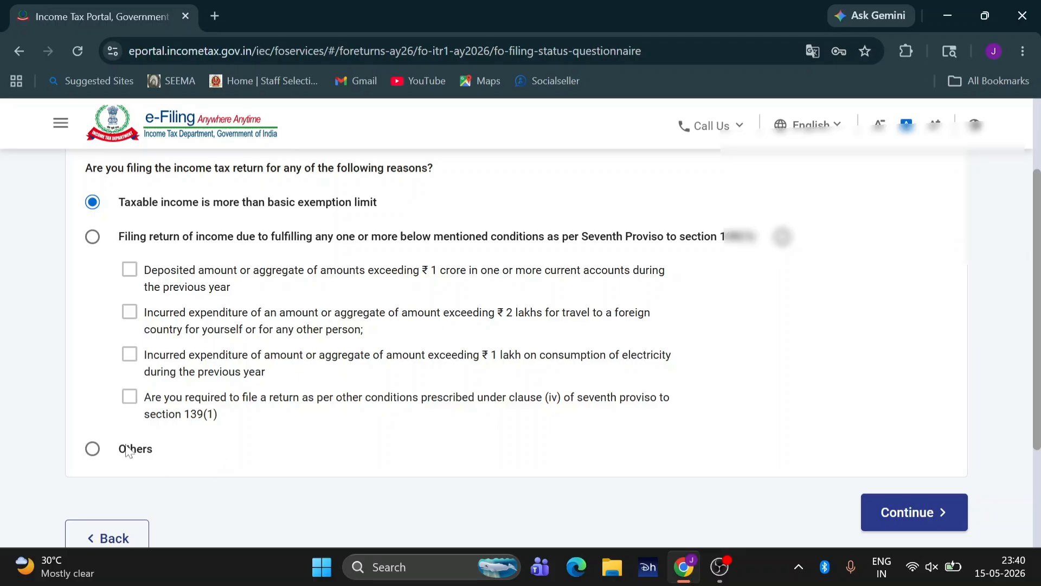
pyautogui.click(92, 450)
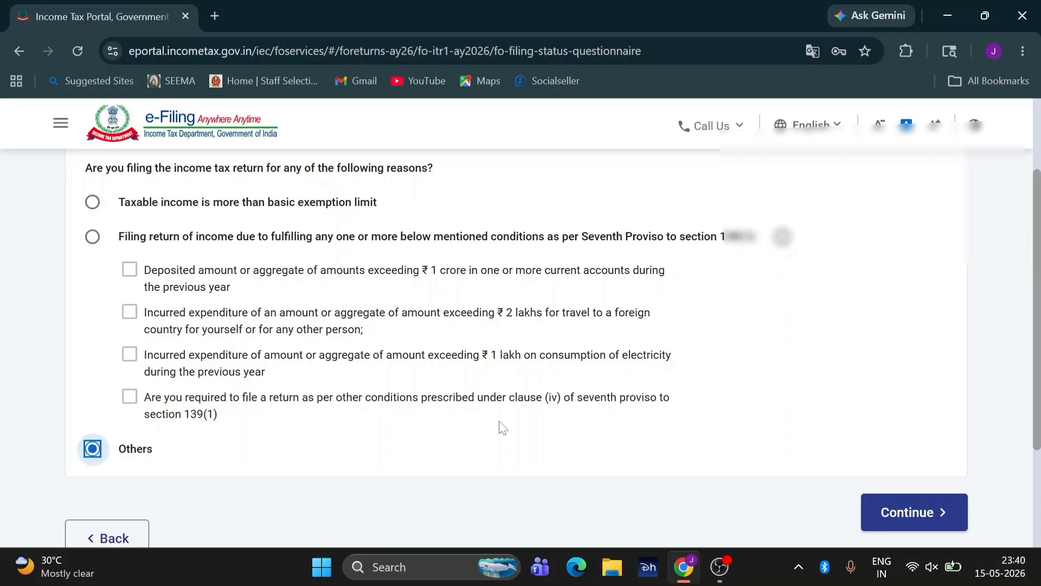
pyautogui.scroll(-3, 499, 425)
pyautogui.click(876, 356)
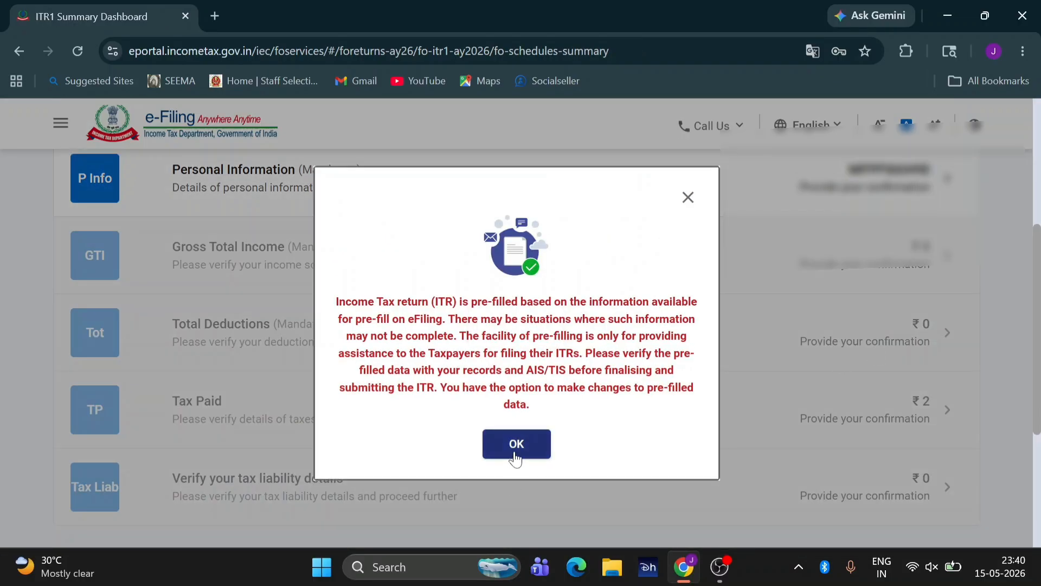
pyautogui.click(514, 454)
# Step: Open the Personal Information section, check the profile and contact details, and choose Others as the nature of employment
pyautogui.scroll(1, 514, 451)
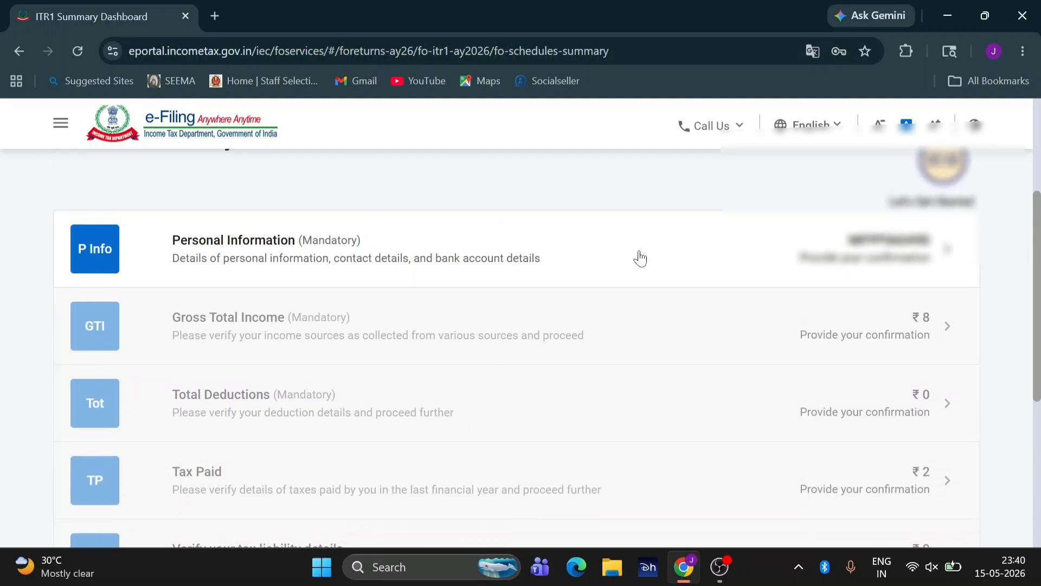
pyautogui.click(640, 258)
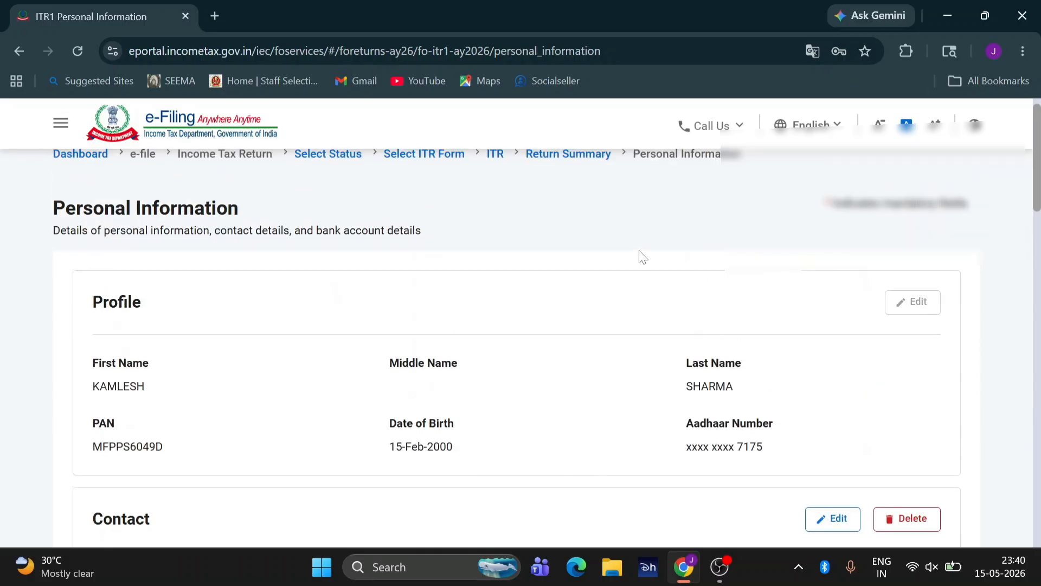
pyautogui.scroll(-4, 641, 255)
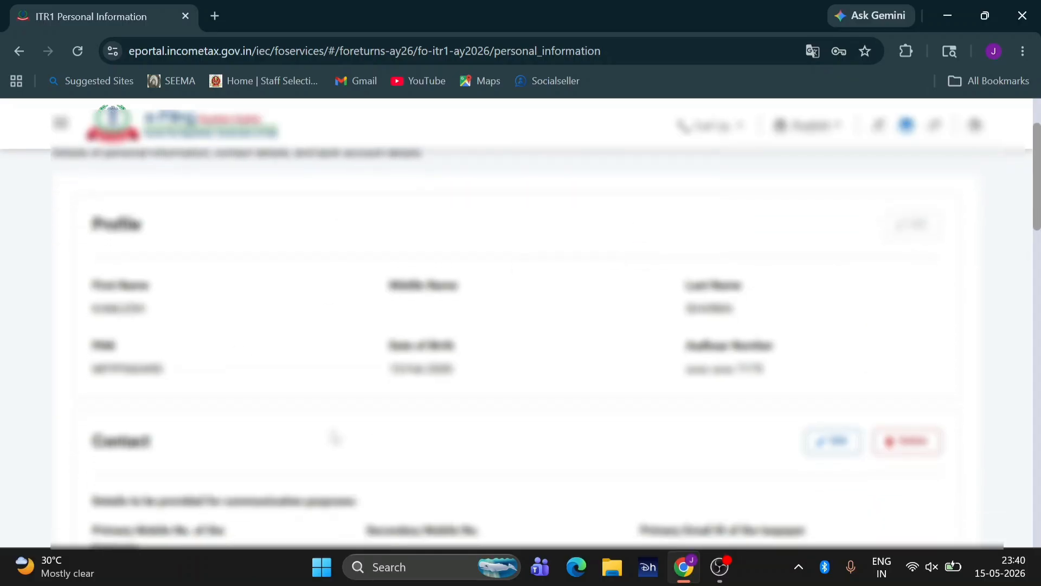
pyautogui.scroll(-5, 452, 389)
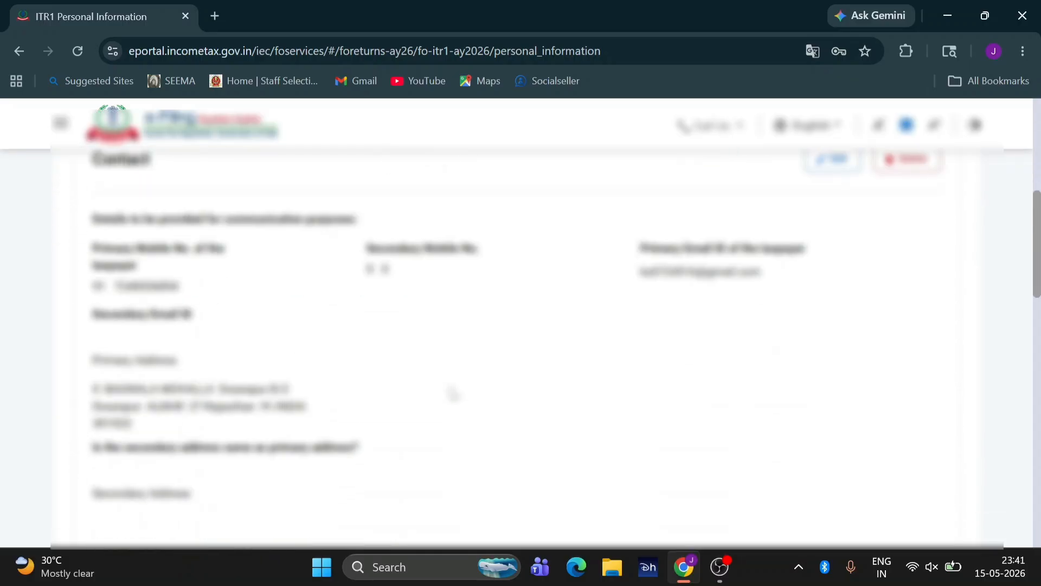
pyautogui.scroll(-3, 453, 392)
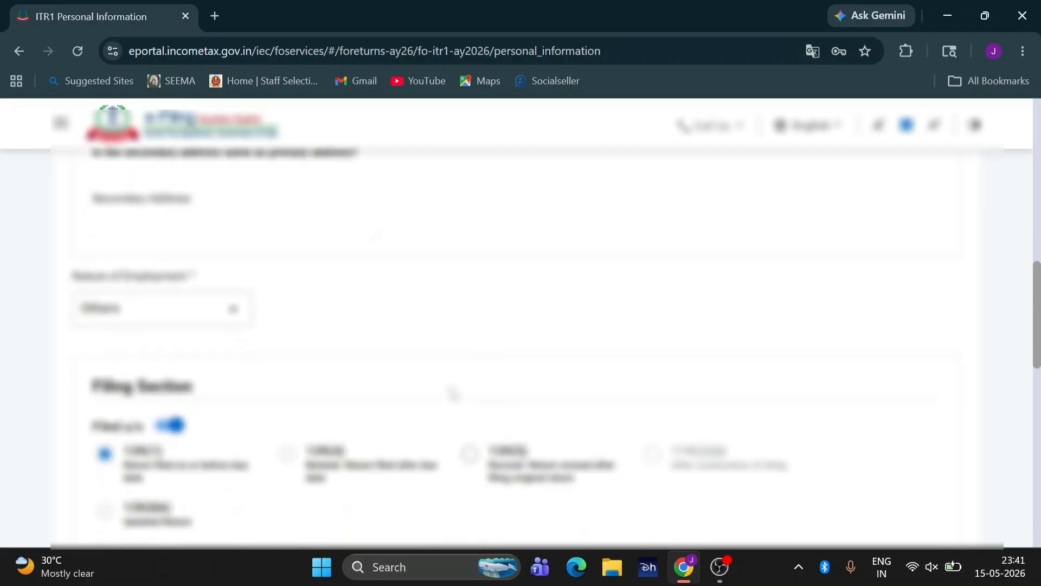
pyautogui.click(182, 312)
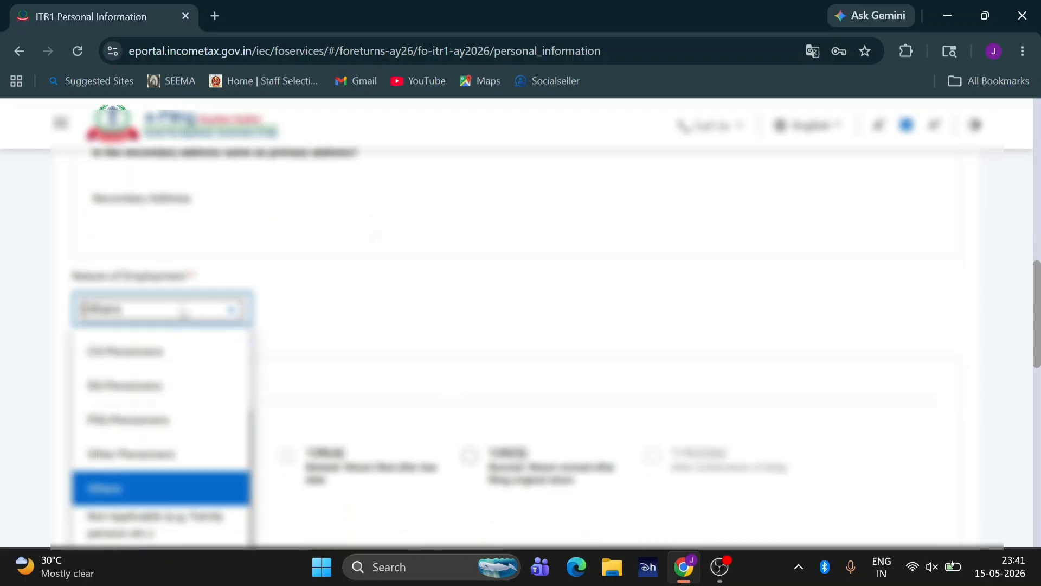
pyautogui.scroll(-1, 466, 323)
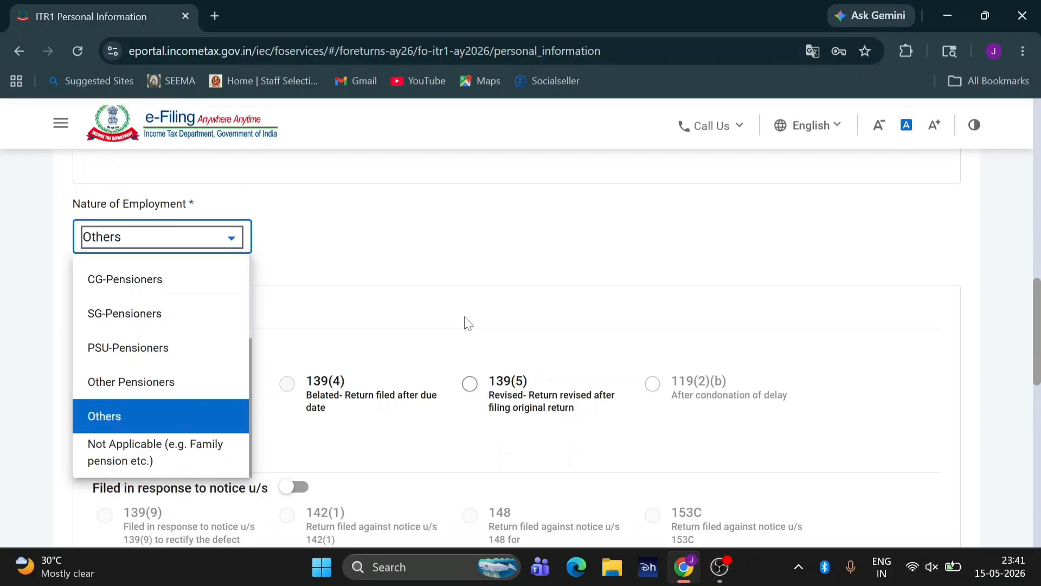
pyautogui.click(99, 415)
# Step: In the Filing Section, answer Yes to opting out of the new tax regime under section 115BAC(6) to use the old tax regime
pyautogui.scroll(-2, 346, 396)
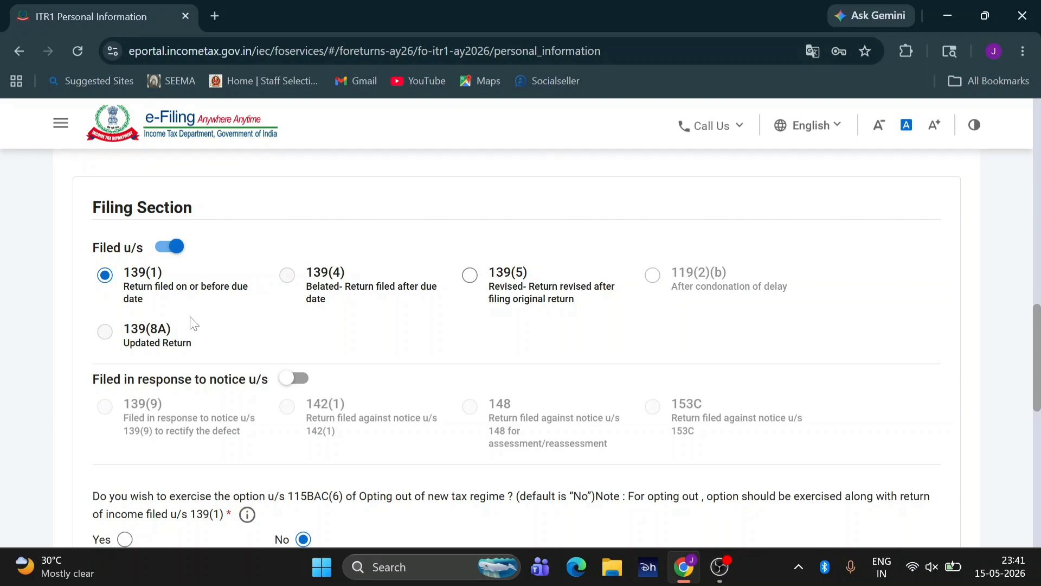
pyautogui.scroll(-1, 194, 324)
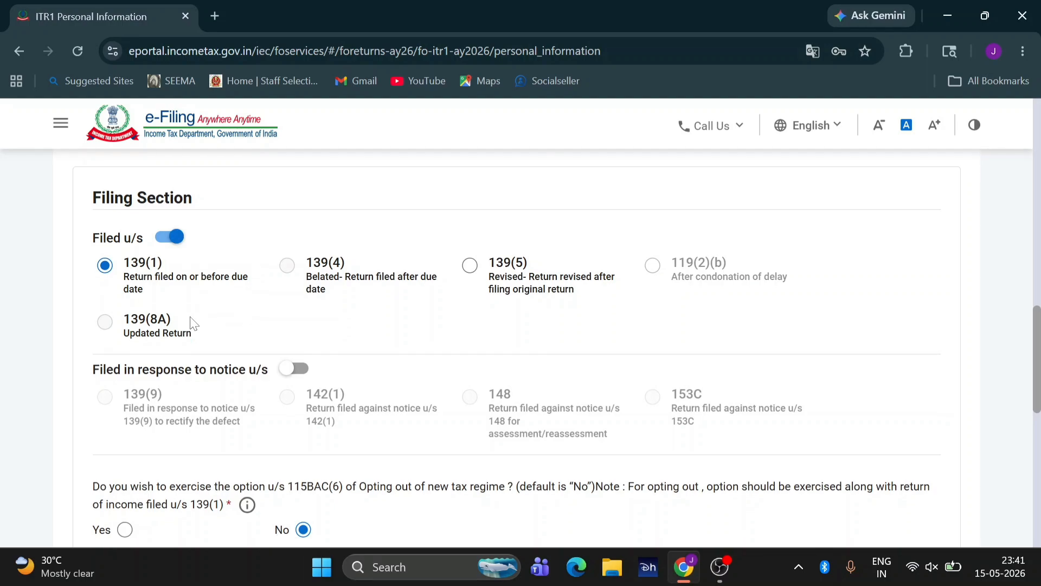
pyautogui.scroll(-3, 184, 244)
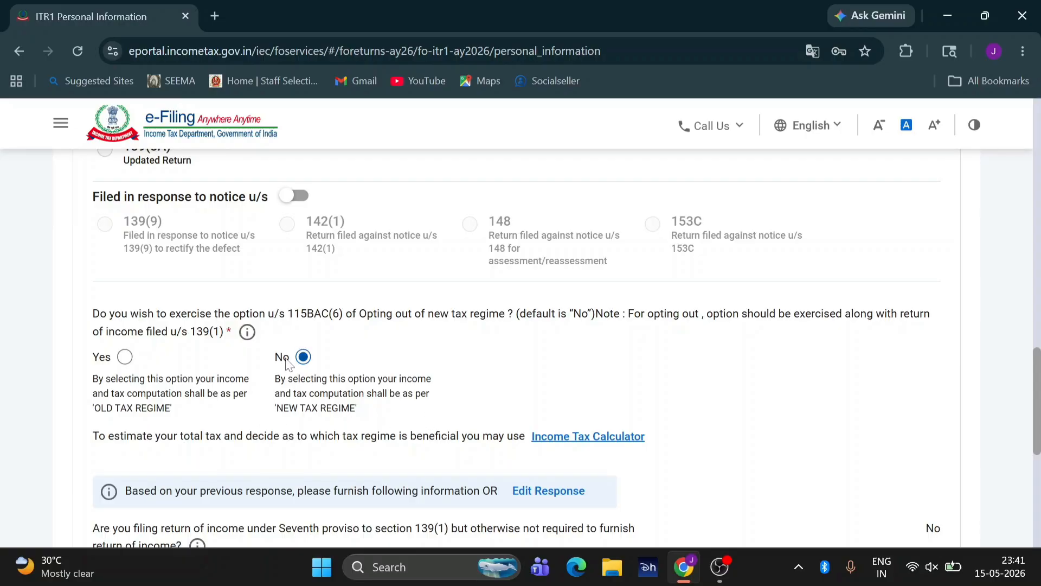
pyautogui.scroll(-1, 288, 364)
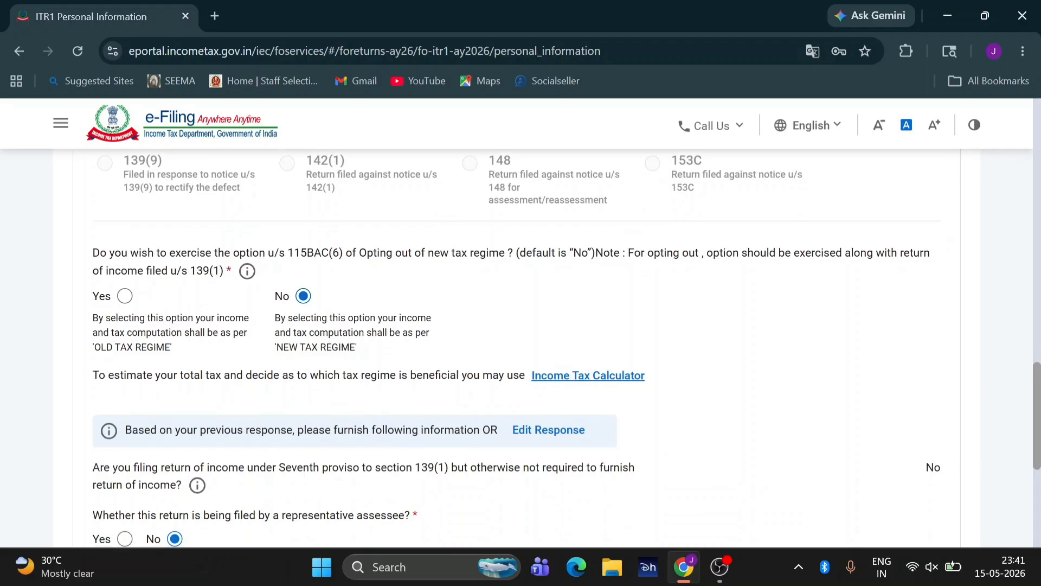
pyautogui.click(126, 297)
# Step: Expand the Bank Details section and check the validated account nominated for refund
pyautogui.scroll(-4, 298, 333)
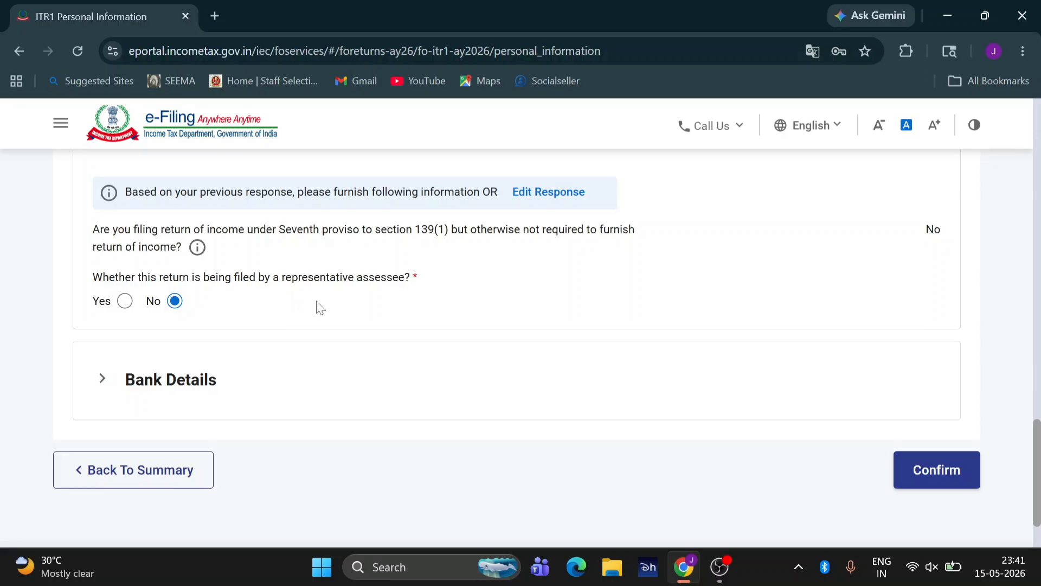
pyautogui.click(280, 396)
pyautogui.scroll(-2, 280, 396)
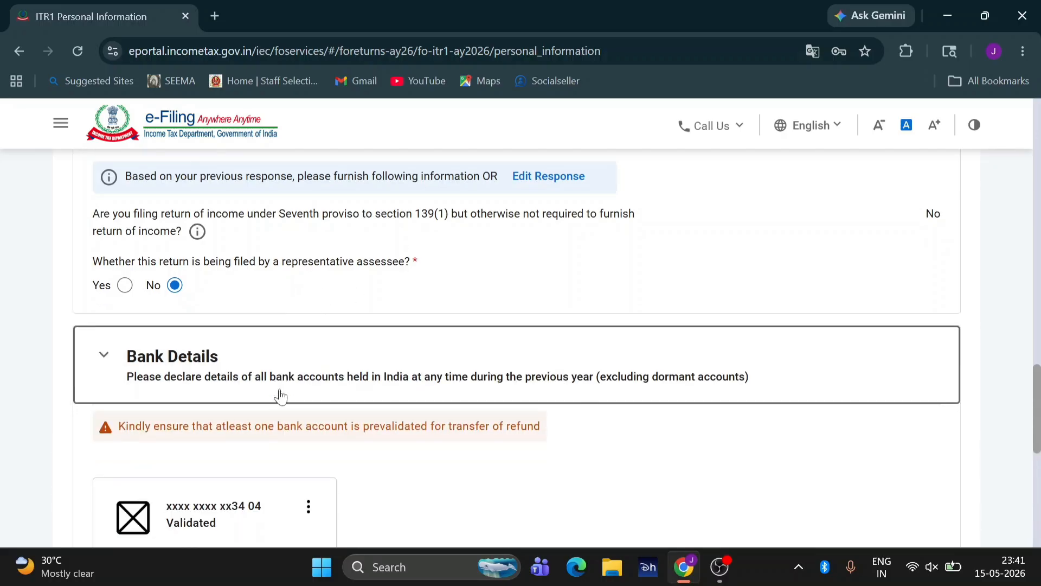
pyautogui.scroll(-1, 412, 423)
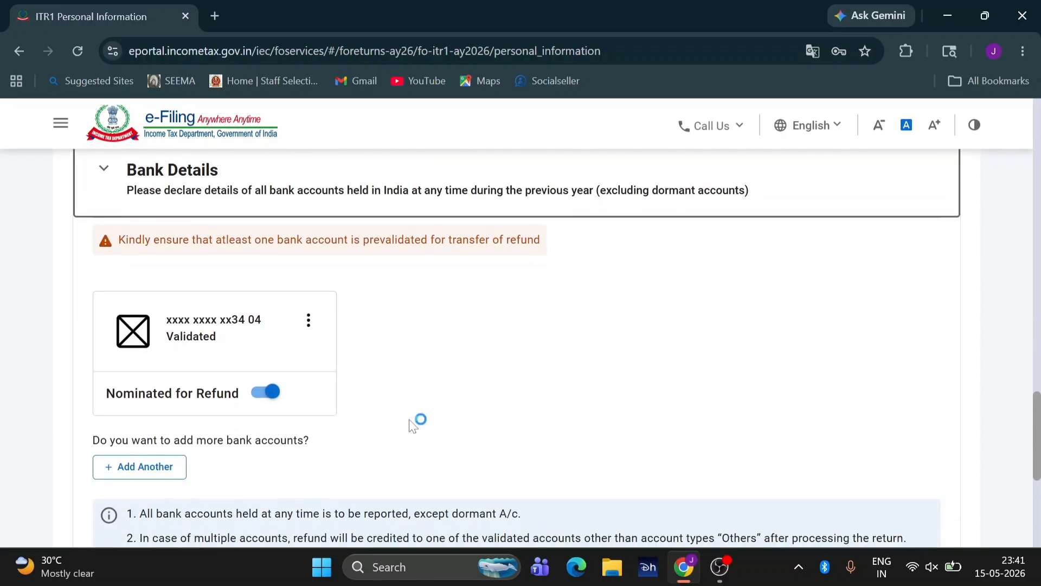
# Step: View the details requested for a return filed by a representative assessee, and set the answer back to No
pyautogui.scroll(2, 540, 437)
pyautogui.scroll(1, 535, 437)
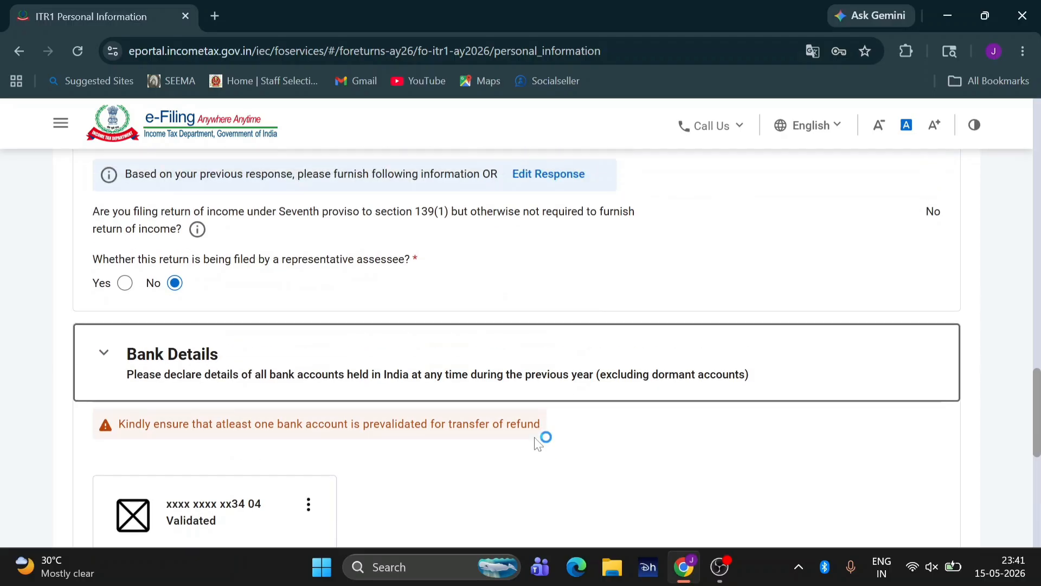
pyautogui.click(122, 281)
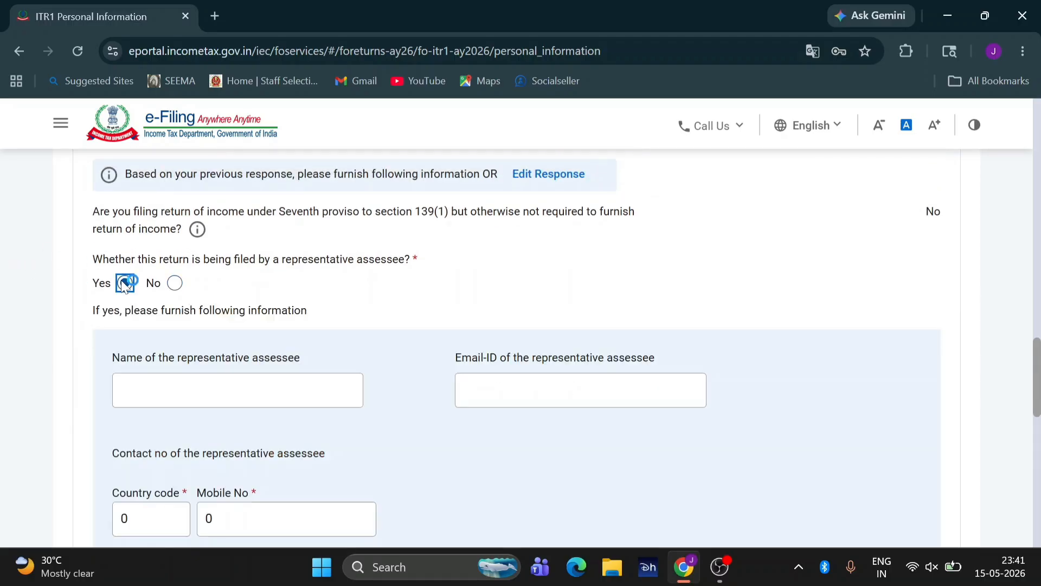
pyautogui.click(175, 282)
# Step: Confirm the Personal Information section of the return
pyautogui.scroll(-7, 180, 281)
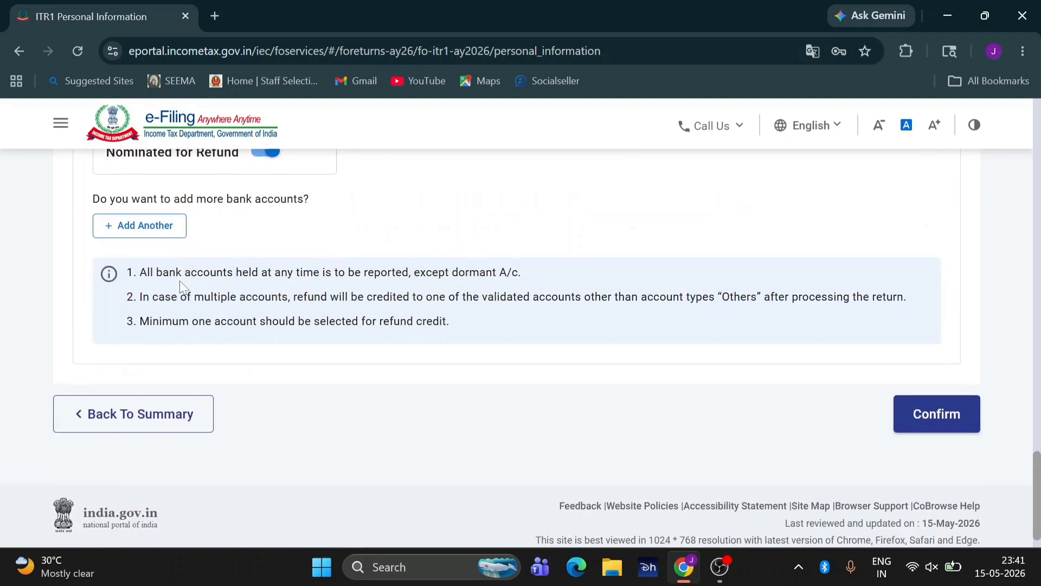
pyautogui.scroll(-1, 180, 280)
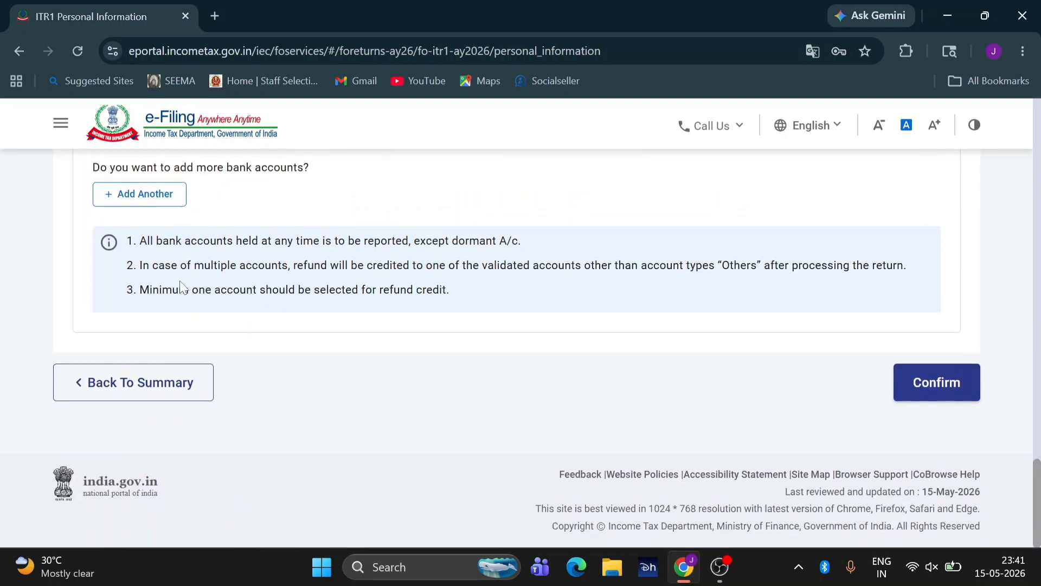
pyautogui.click(939, 402)
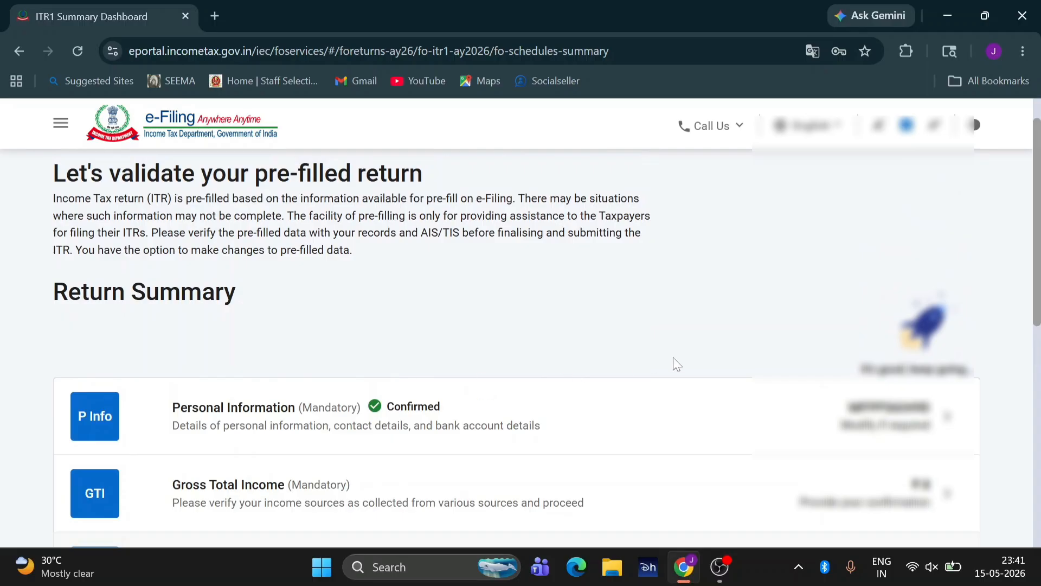
# Step: Open the Gross Total Income section from the return summary
pyautogui.scroll(-1, 749, 379)
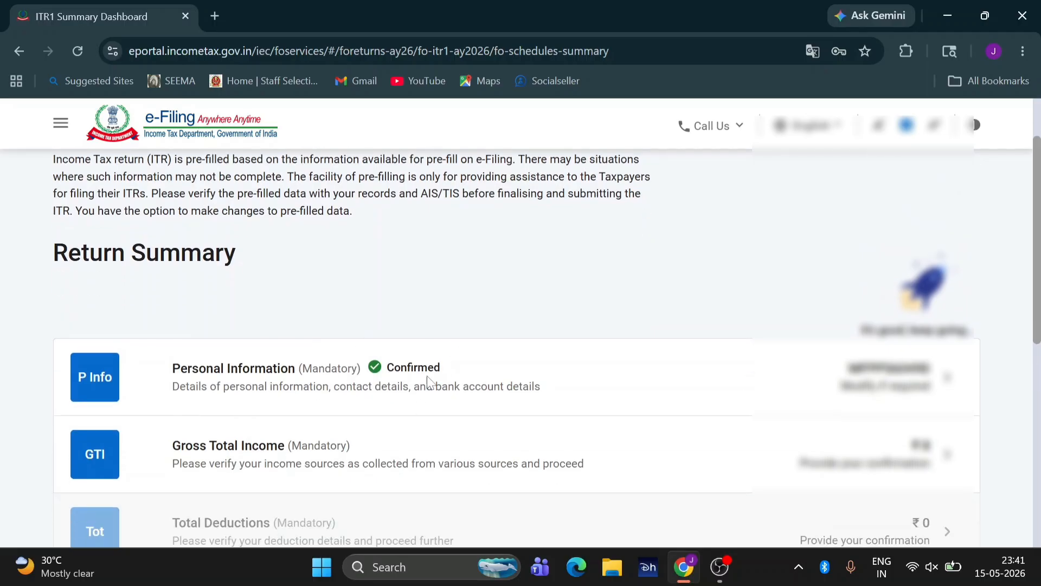
pyautogui.scroll(-2, 429, 381)
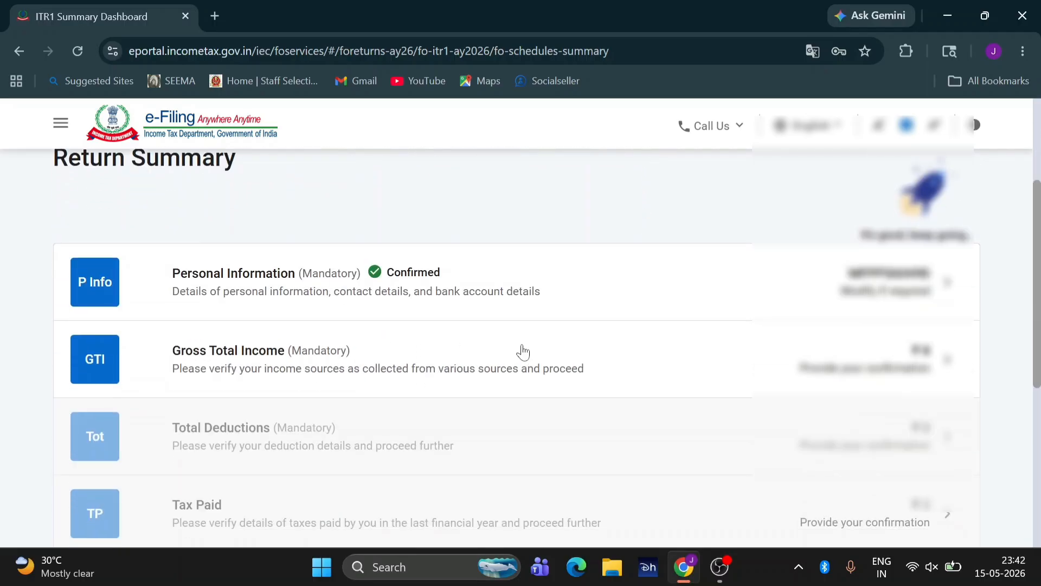
pyautogui.click(718, 365)
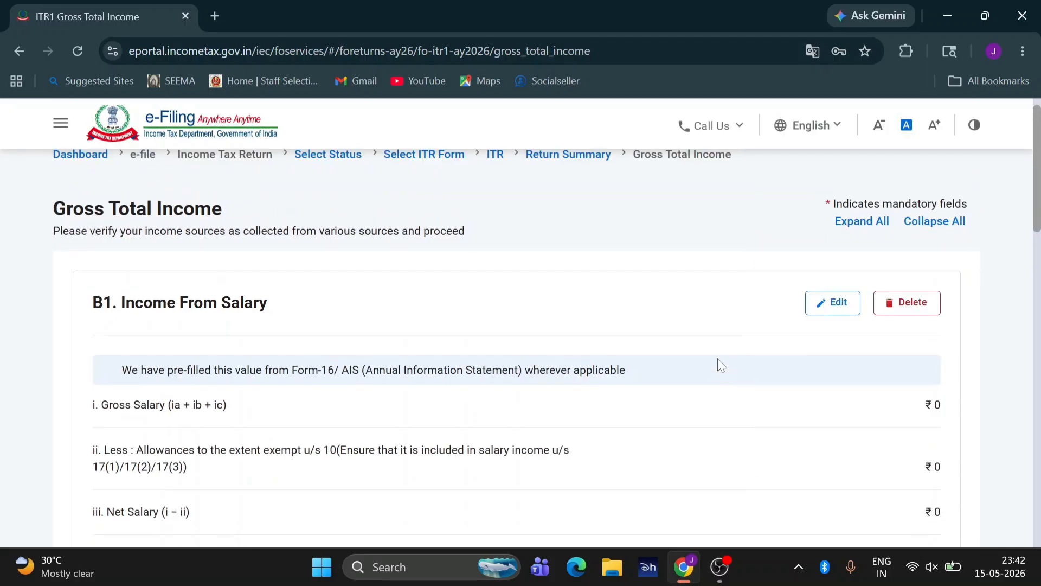
# Step: Edit Income From Salary and set the salary as per section 17(1) to 312000
pyautogui.scroll(-2, 721, 365)
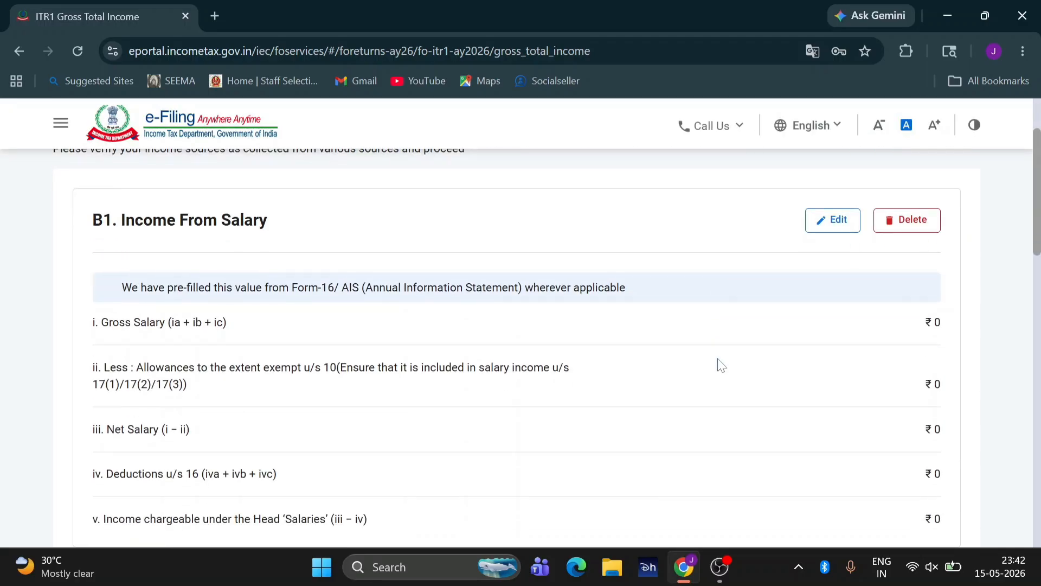
pyautogui.click(824, 232)
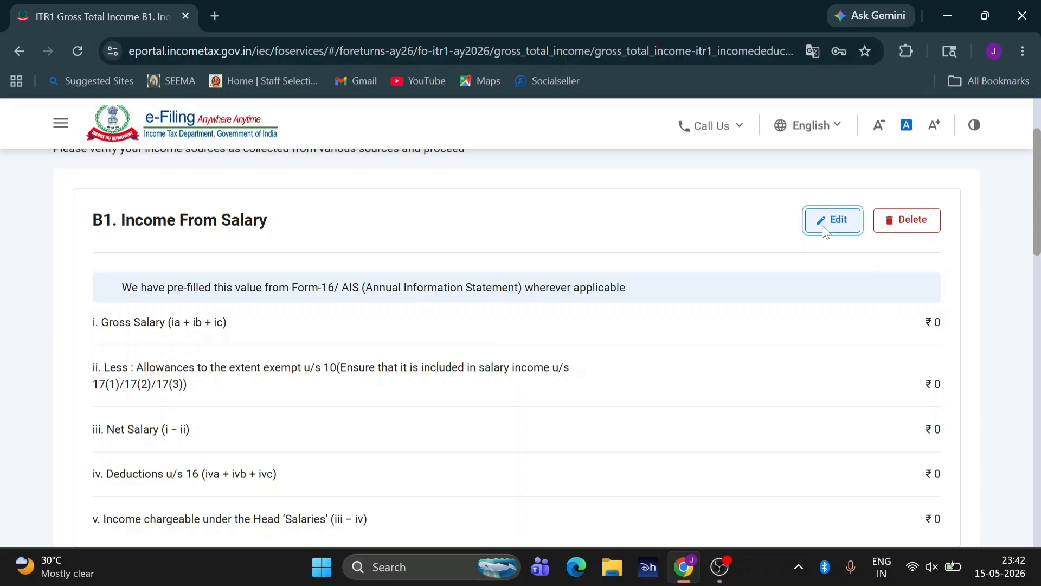
pyautogui.scroll(-1, 823, 226)
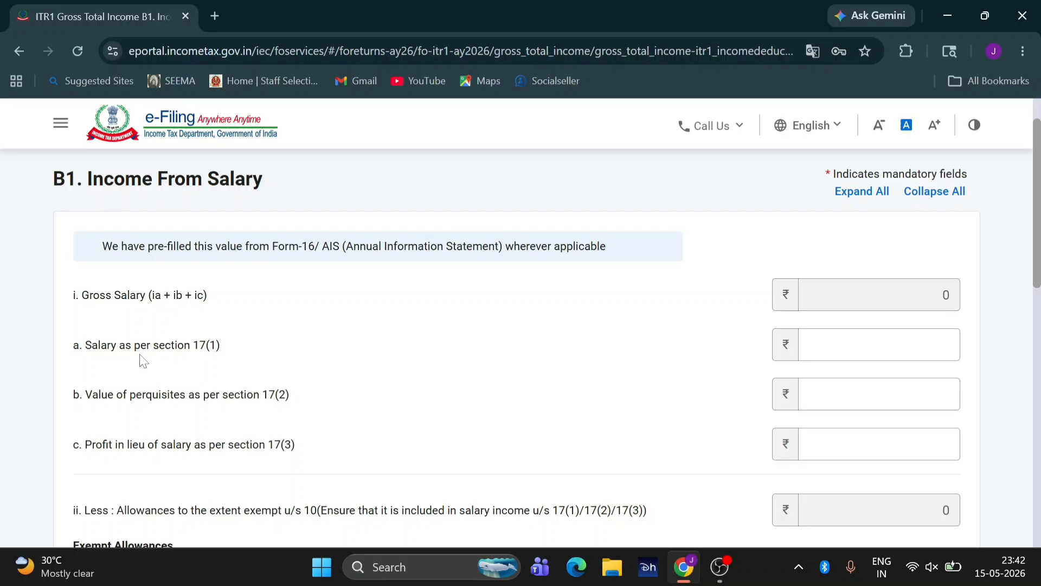
pyautogui.click(814, 347)
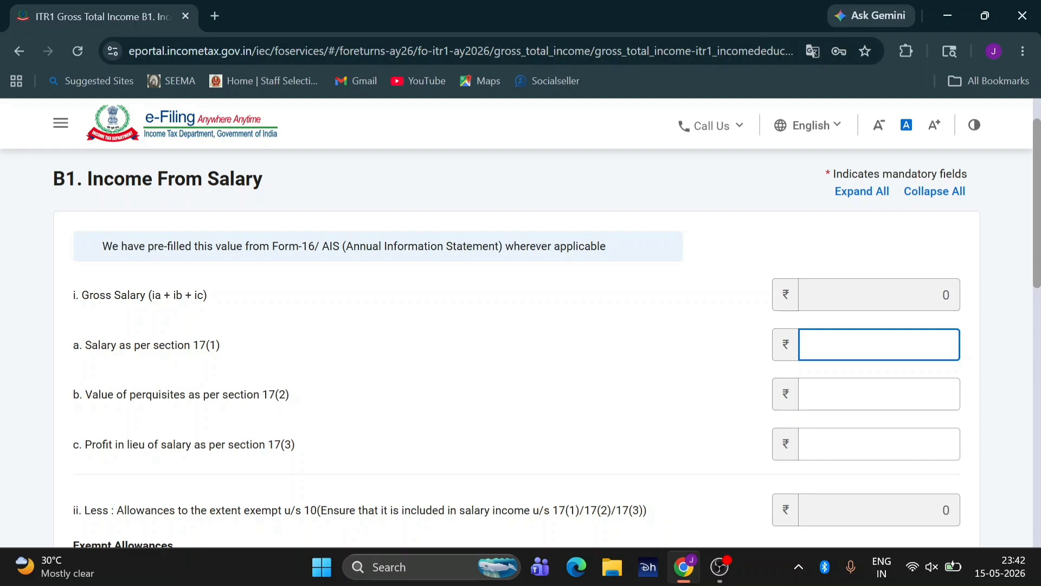
pyautogui.write('312000')
pyautogui.click(647, 390)
# Step: Review the exempt allowances and section 16 deductions for the salary, and save the salary income details
pyautogui.scroll(-4, 646, 389)
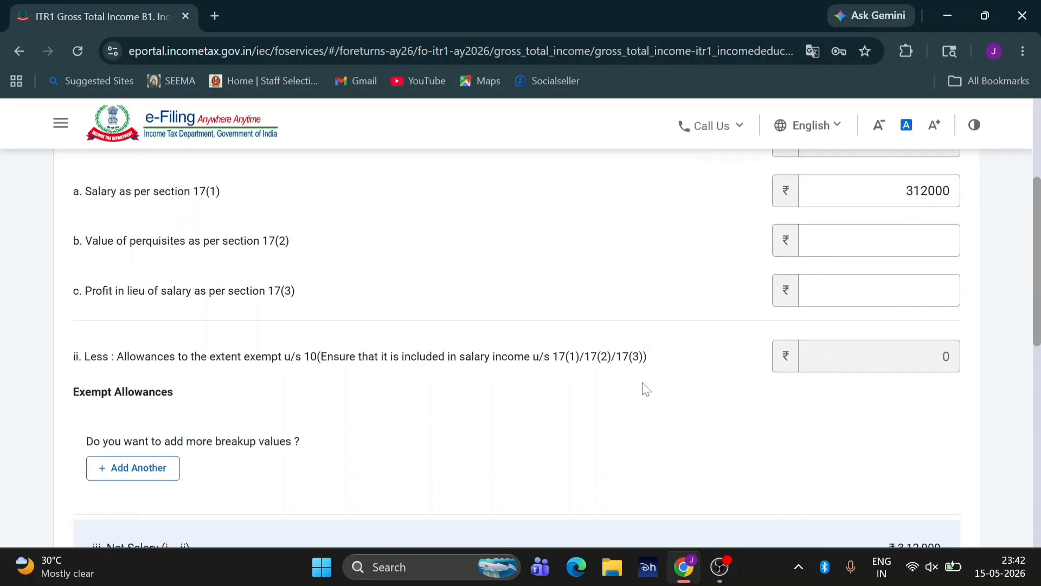
pyautogui.scroll(-2, 518, 297)
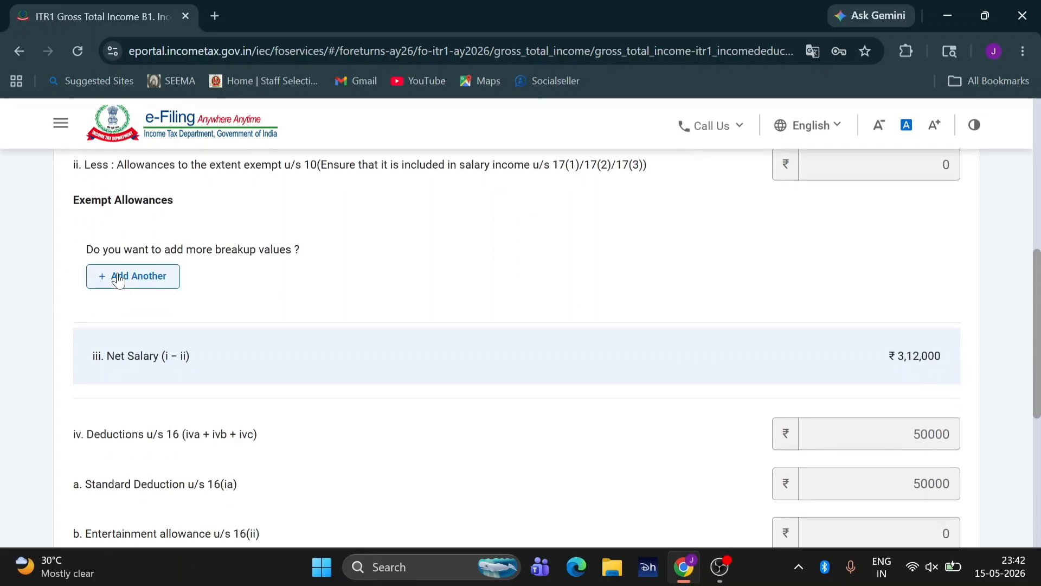
pyautogui.scroll(-2, 504, 417)
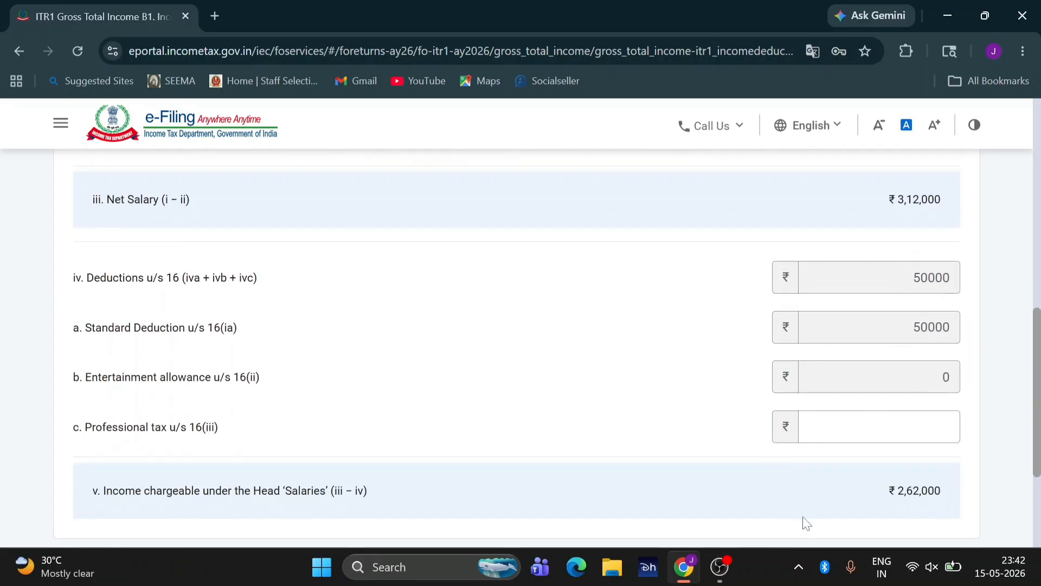
pyautogui.scroll(-3, 803, 520)
pyautogui.scroll(2, 770, 336)
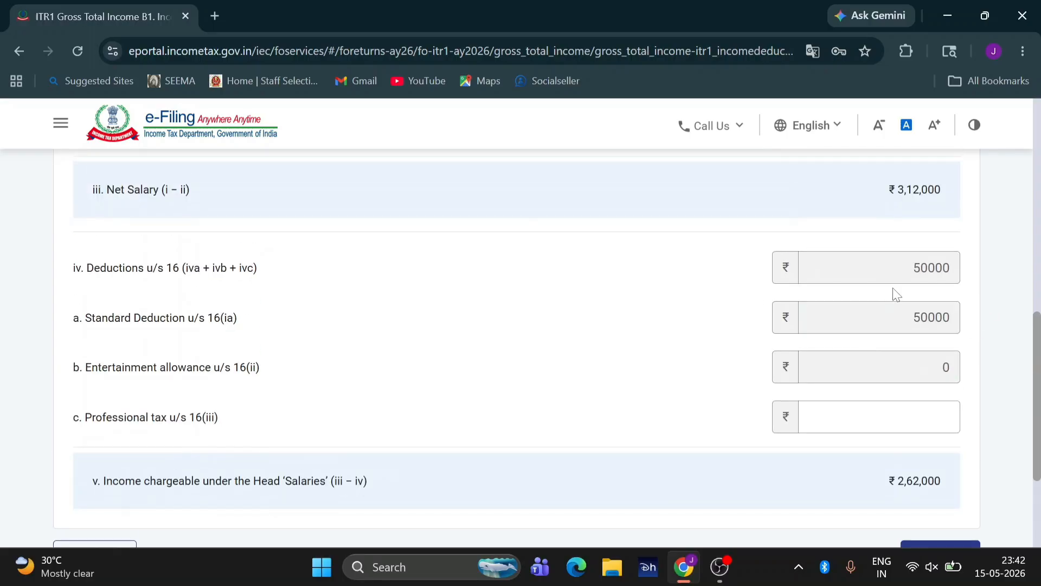
pyautogui.scroll(-3, 876, 346)
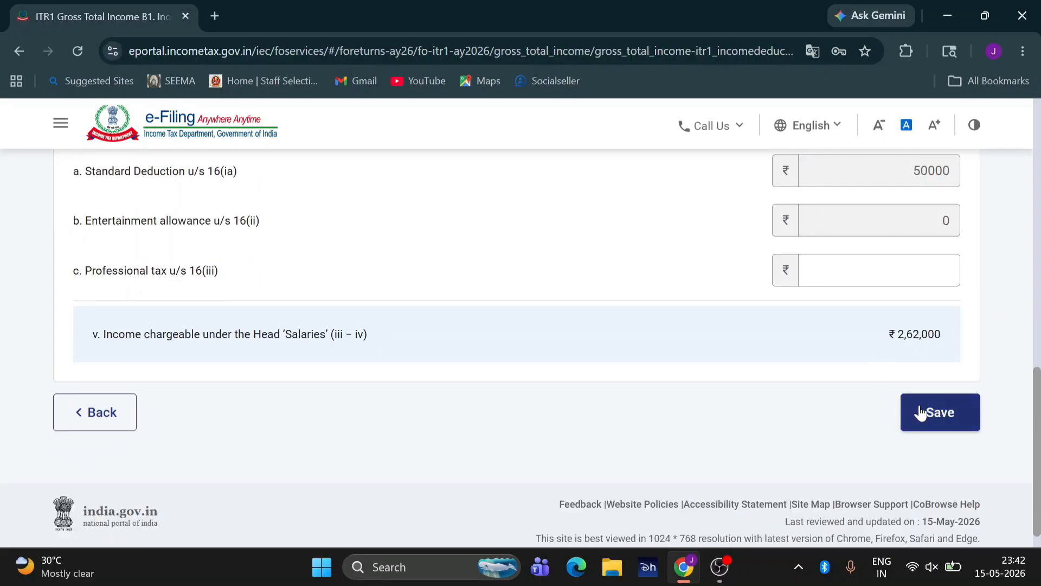
pyautogui.click(920, 412)
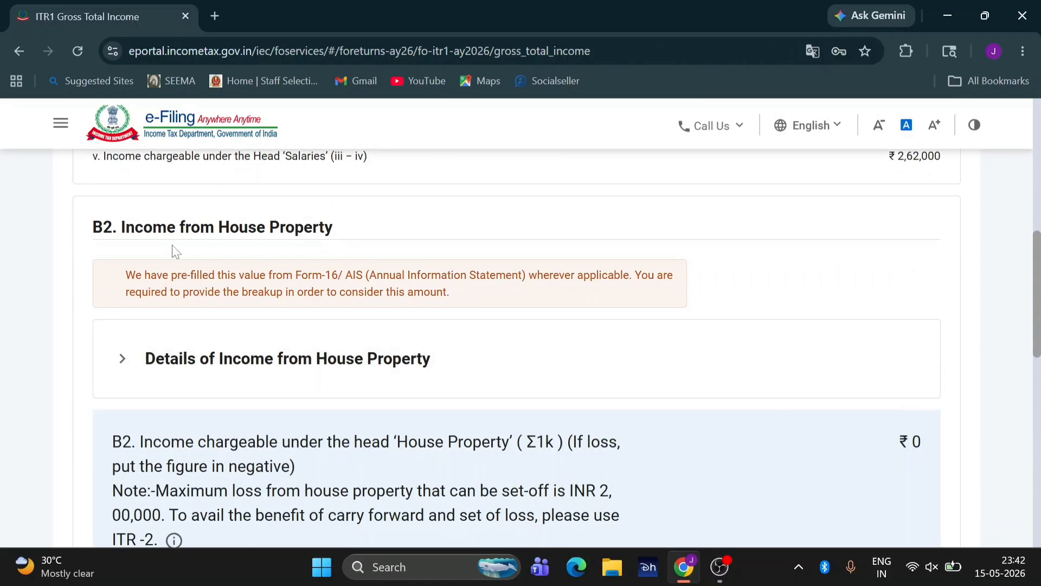
# Step: Review the house property income form, including its co-ownership, property type and rent fields, and return to Gross Total Income without saving
pyautogui.click(214, 357)
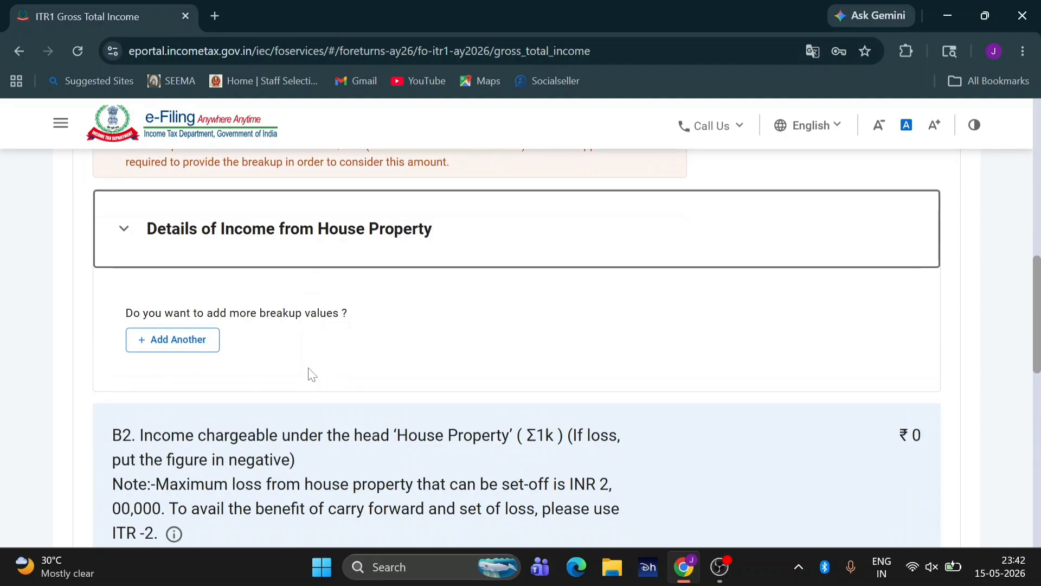
pyautogui.click(137, 346)
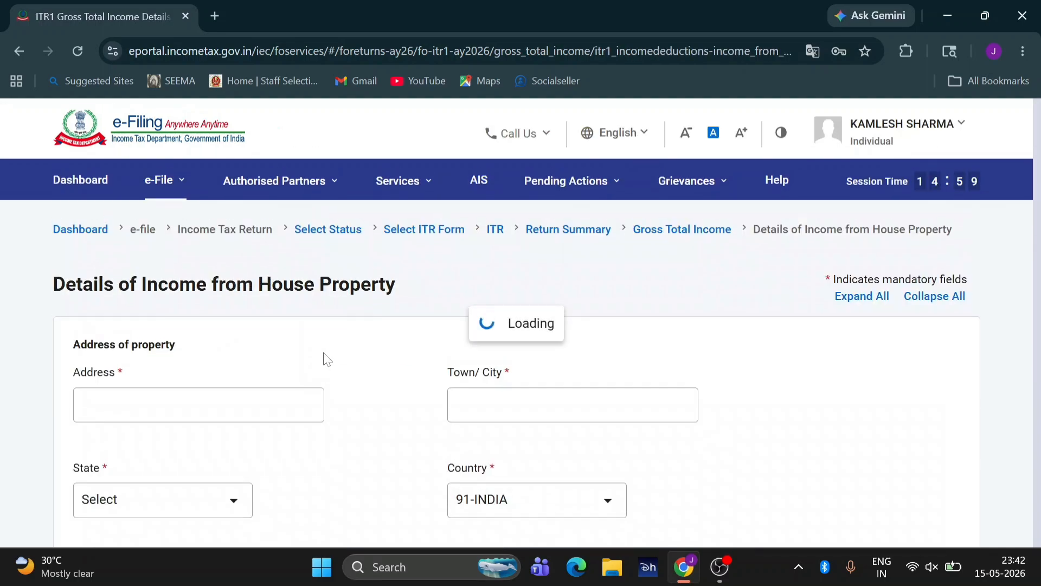
pyautogui.scroll(-5, 327, 359)
pyautogui.scroll(-4, 327, 359)
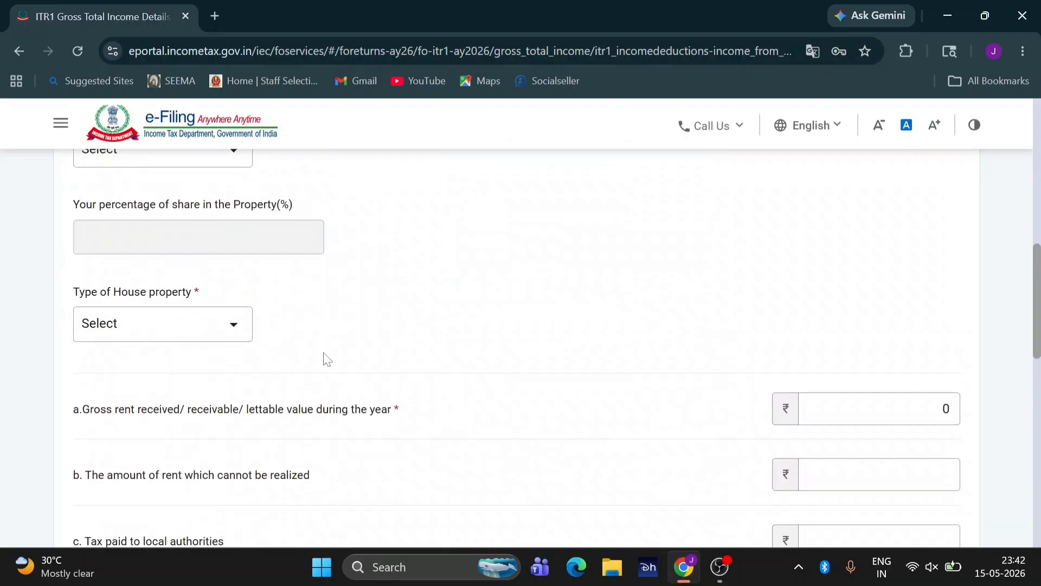
pyautogui.scroll(1, 316, 433)
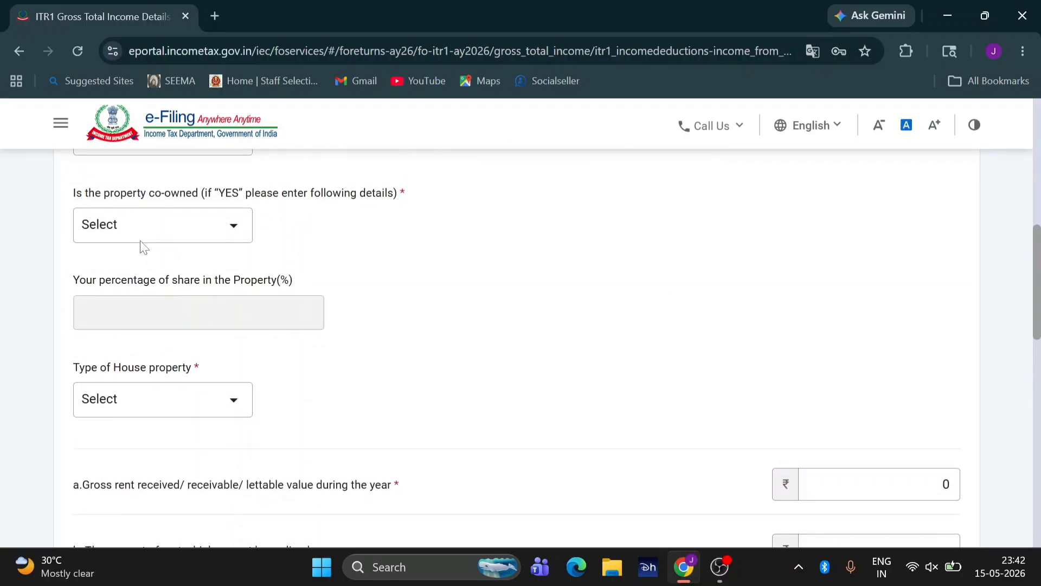
pyautogui.click(141, 224)
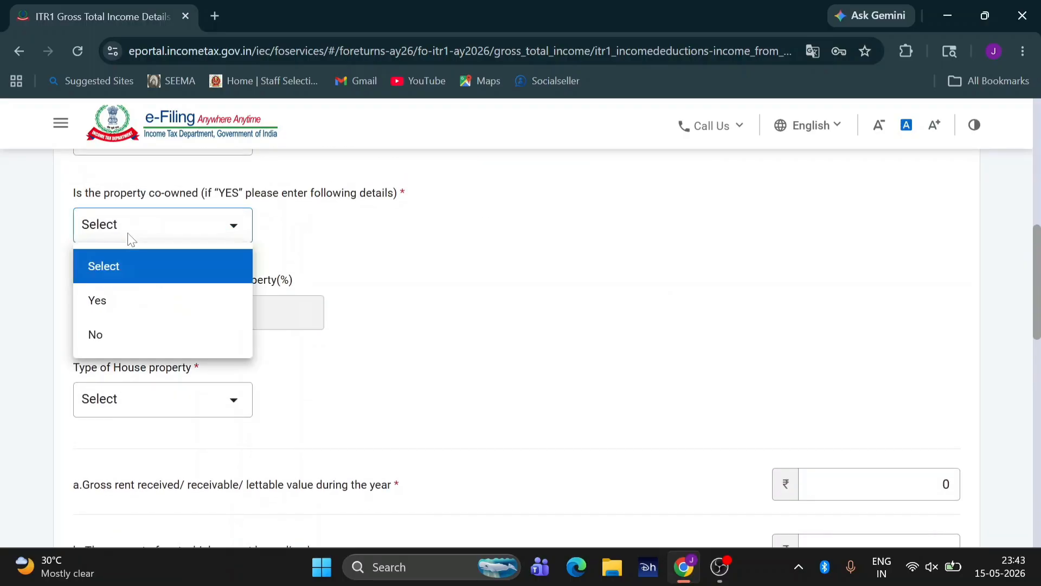
pyautogui.click(94, 402)
pyautogui.click(95, 403)
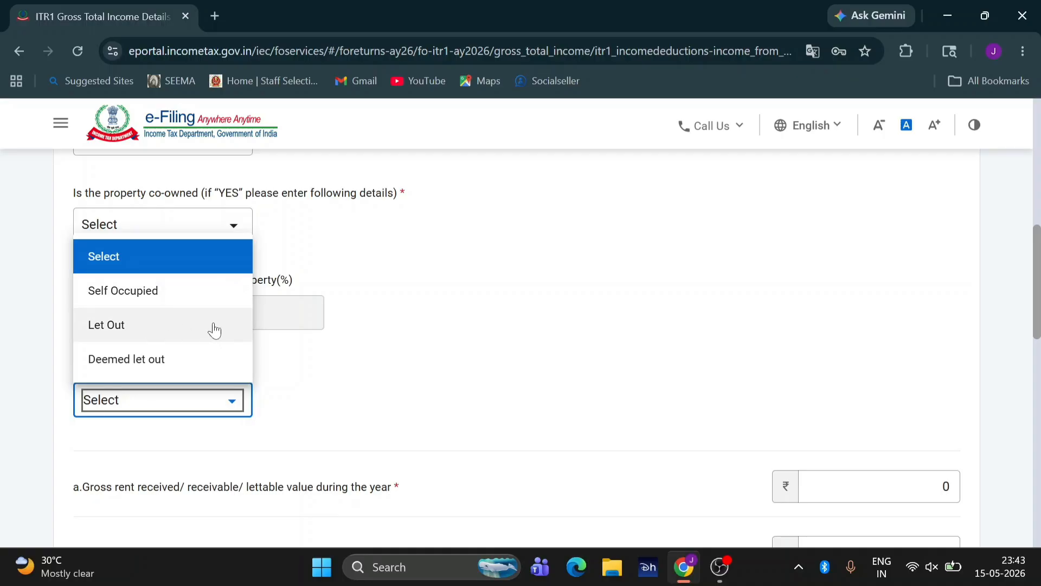
pyautogui.scroll(-10, 407, 349)
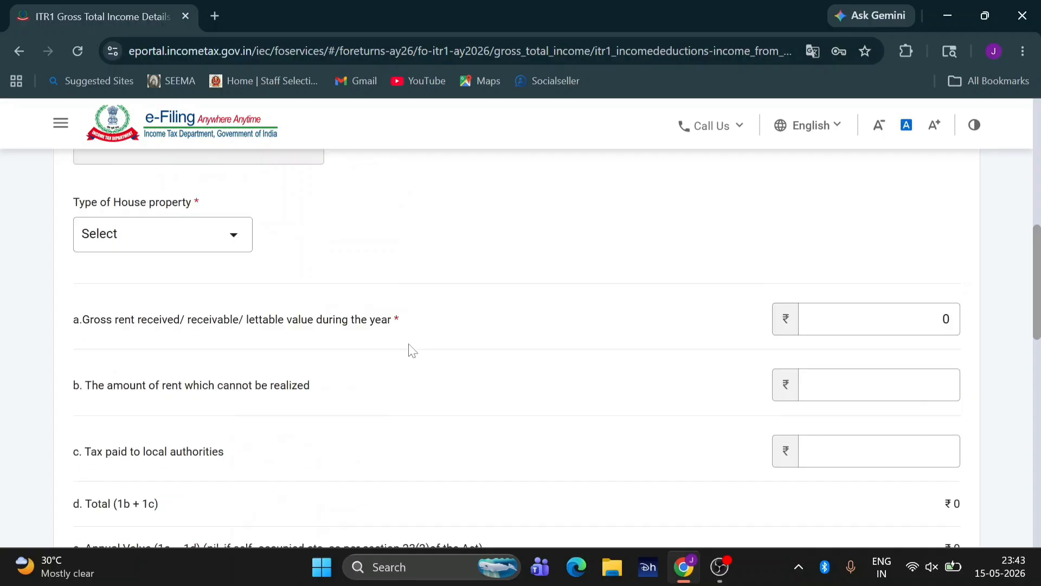
pyautogui.scroll(-3, 412, 350)
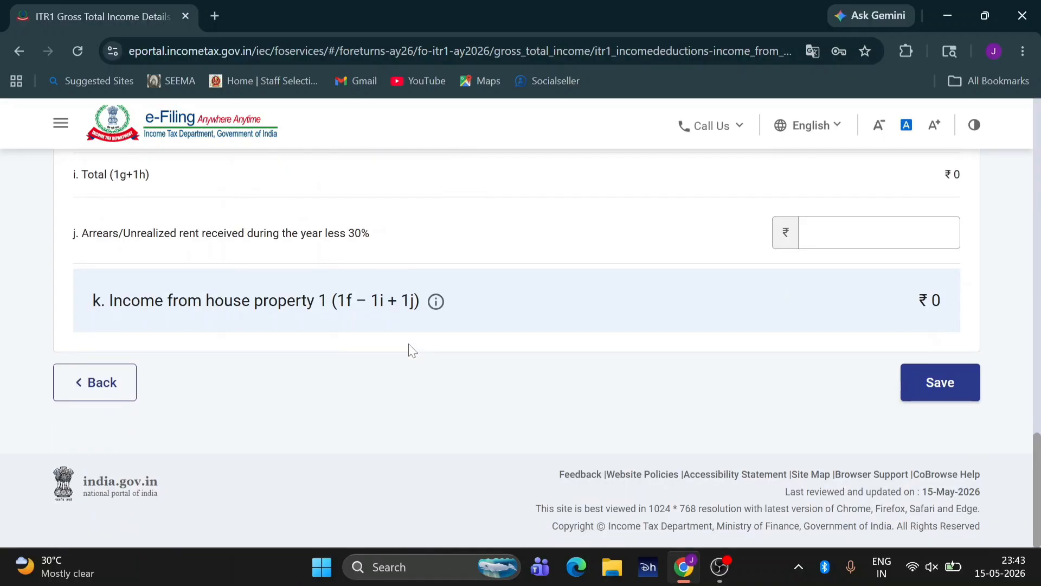
pyautogui.click(96, 391)
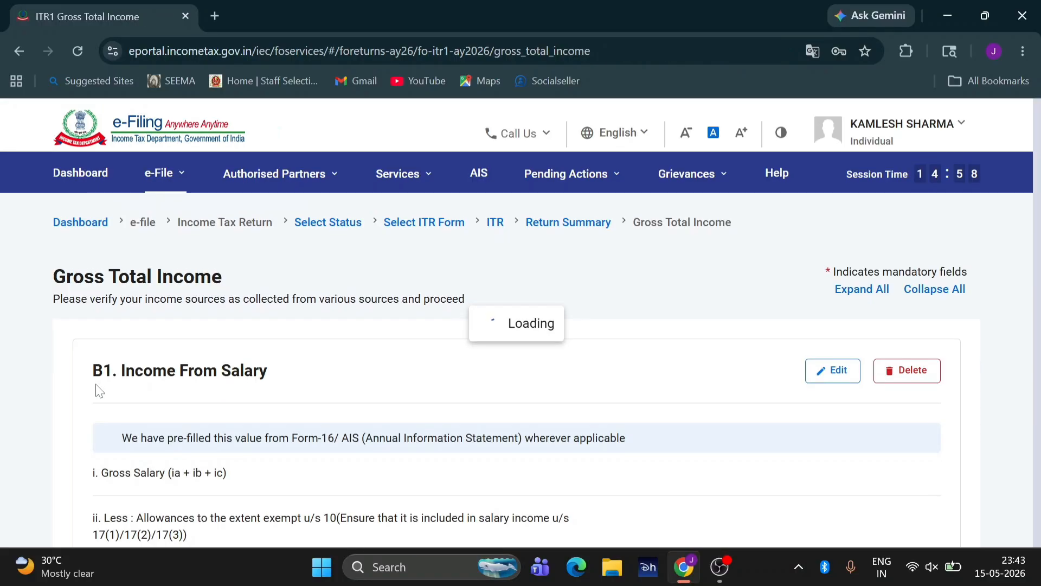
# Step: Add Interest from Saving Bank Account of 138 under B3 Income from Other Sources and save the entry
pyautogui.scroll(-3, 386, 378)
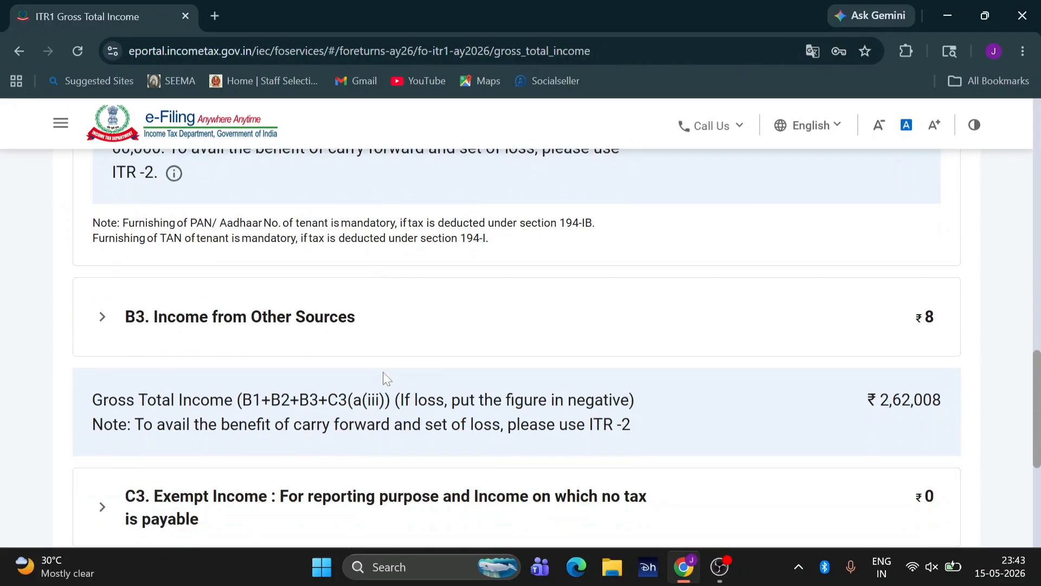
pyautogui.click(182, 323)
pyautogui.scroll(-2, 251, 331)
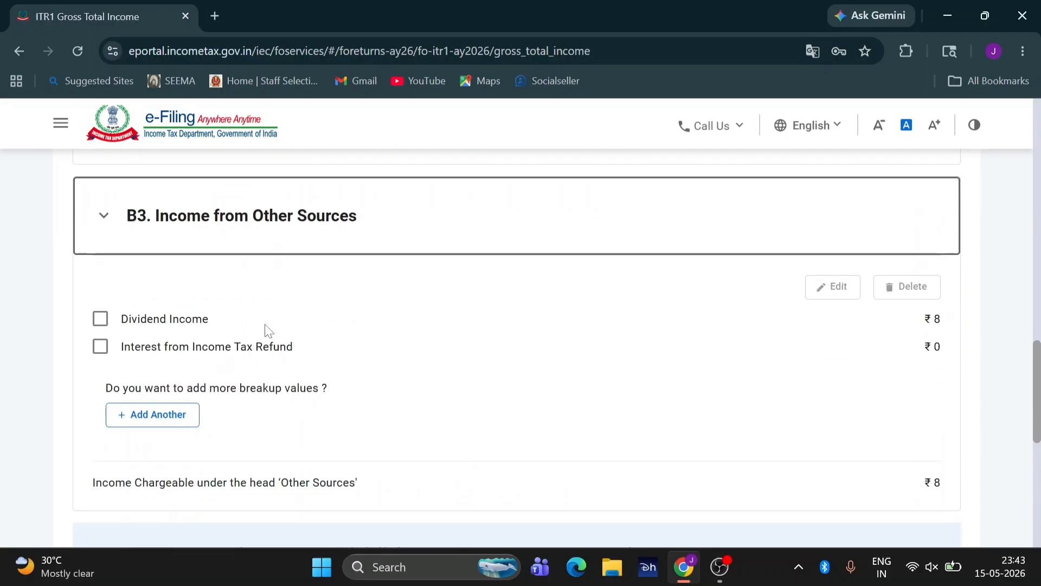
pyautogui.click(101, 320)
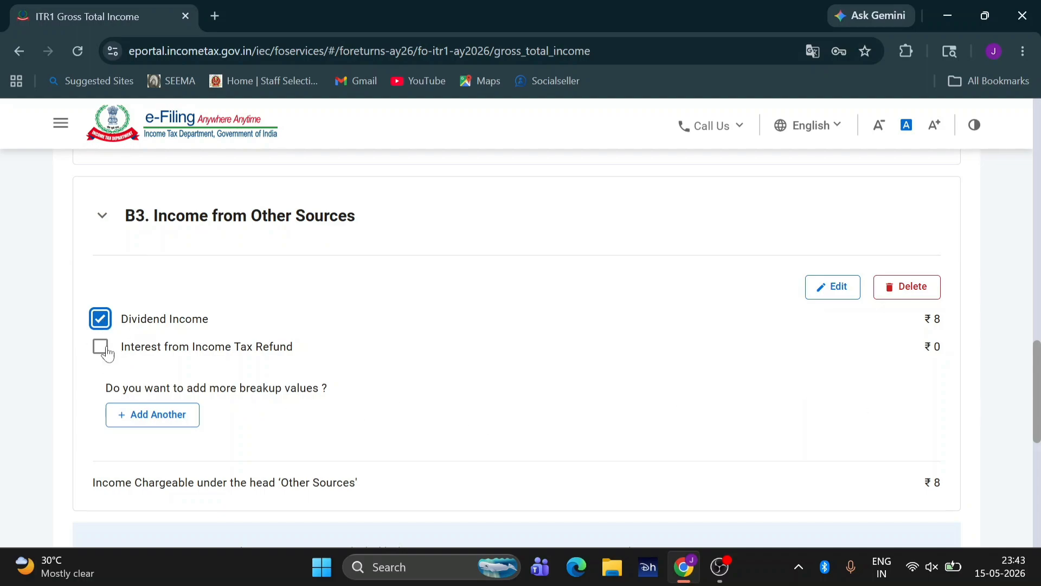
pyautogui.click(146, 420)
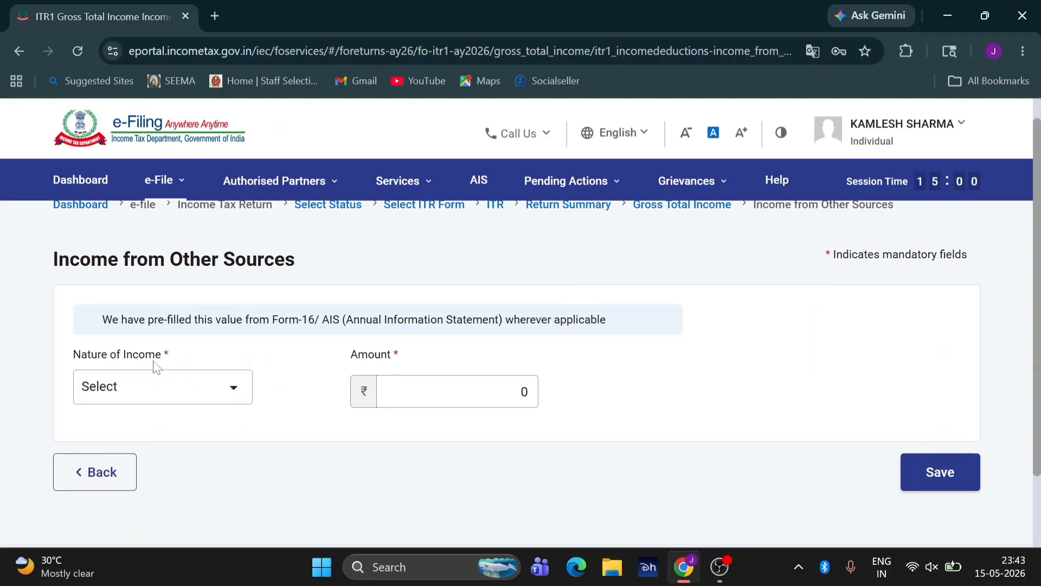
pyautogui.click(148, 388)
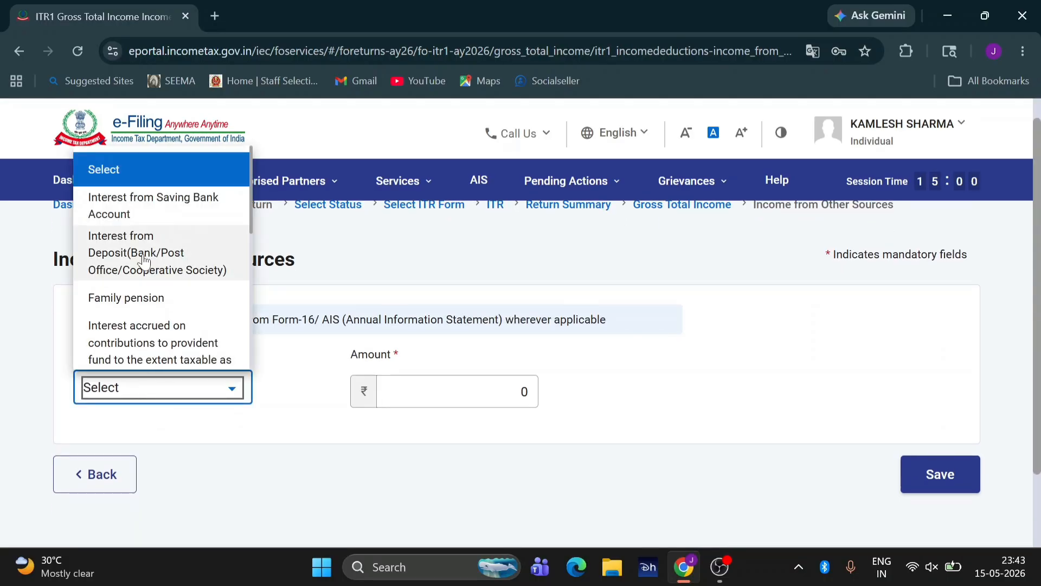
pyautogui.click(138, 213)
pyautogui.click(521, 391)
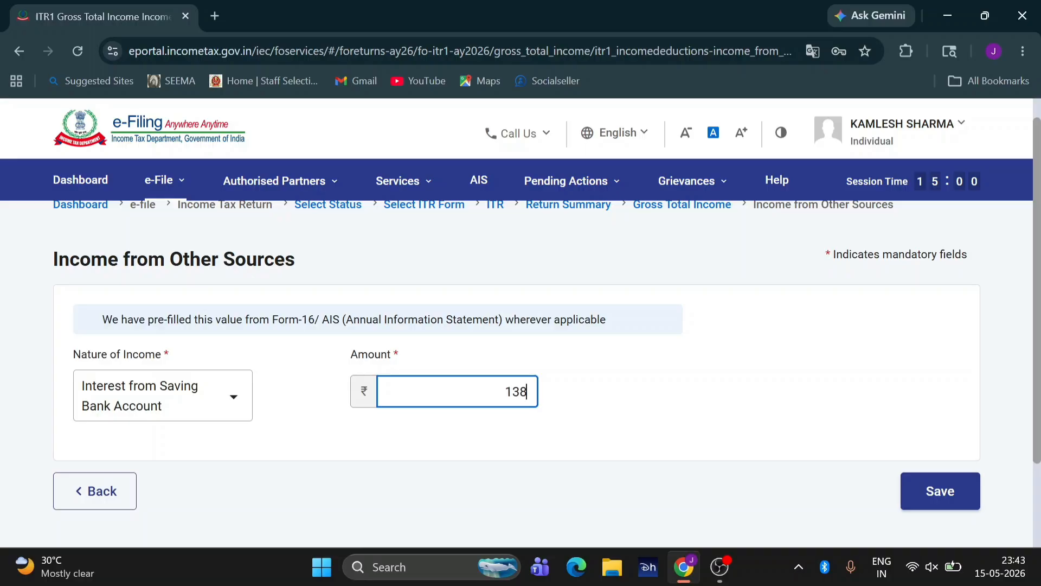
pyautogui.click(939, 492)
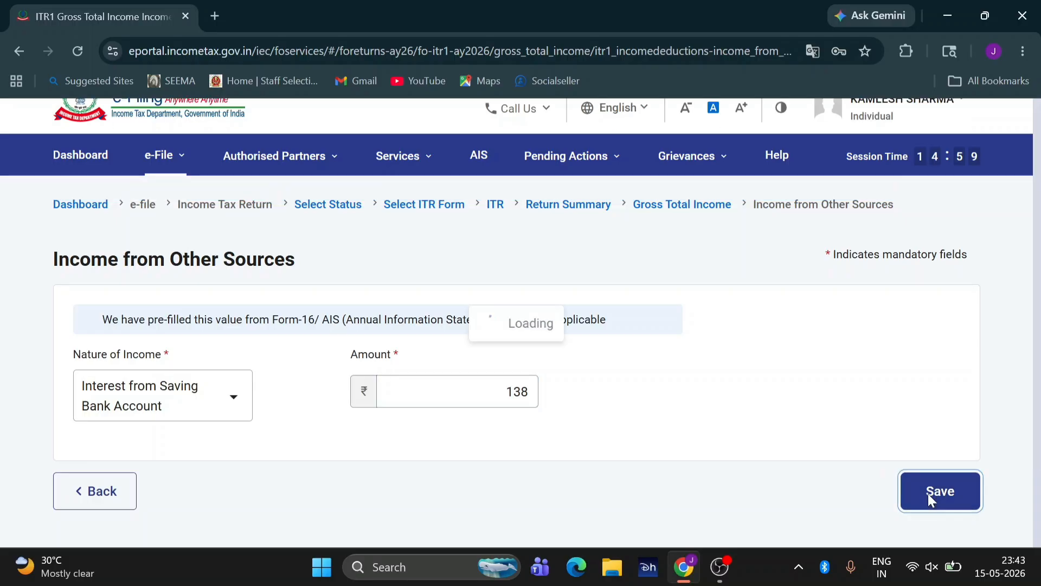
# Step: Add another income from other sources with the nature Any Other and the description "sale of milk"
pyautogui.scroll(-15, 928, 500)
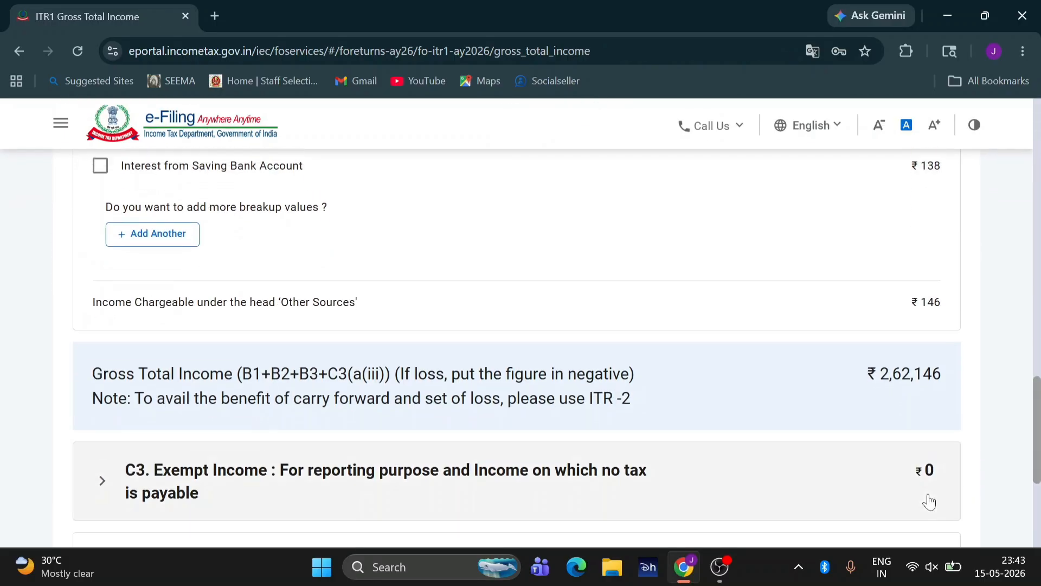
pyautogui.scroll(2, 273, 399)
pyautogui.click(157, 372)
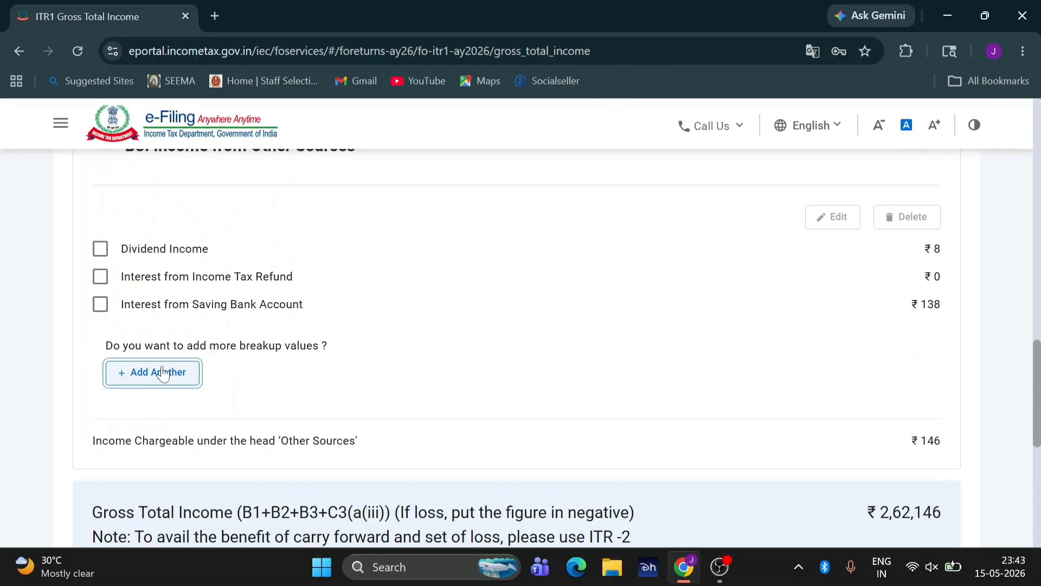
pyautogui.click(145, 400)
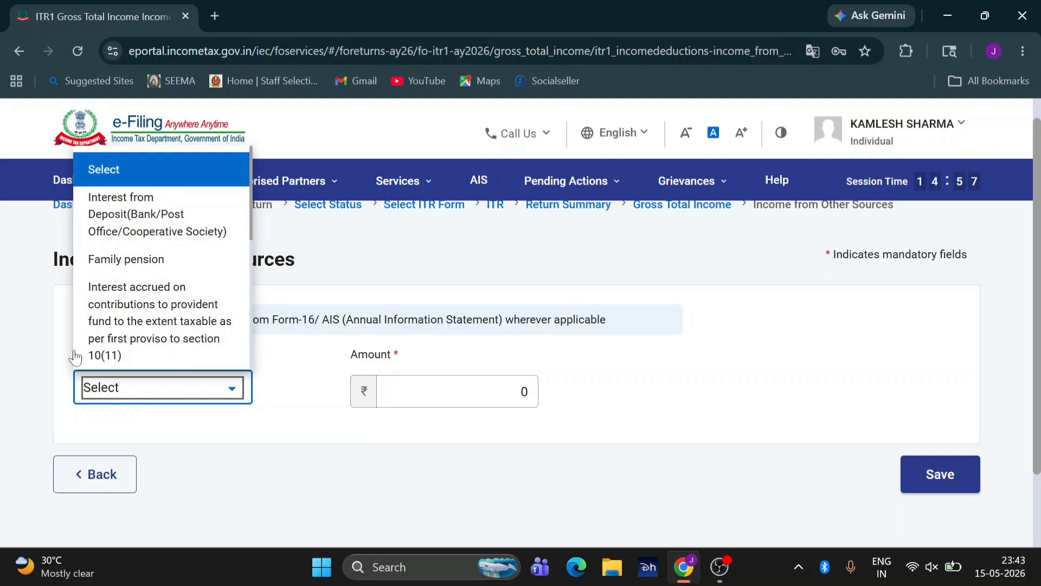
pyautogui.scroll(1, 179, 348)
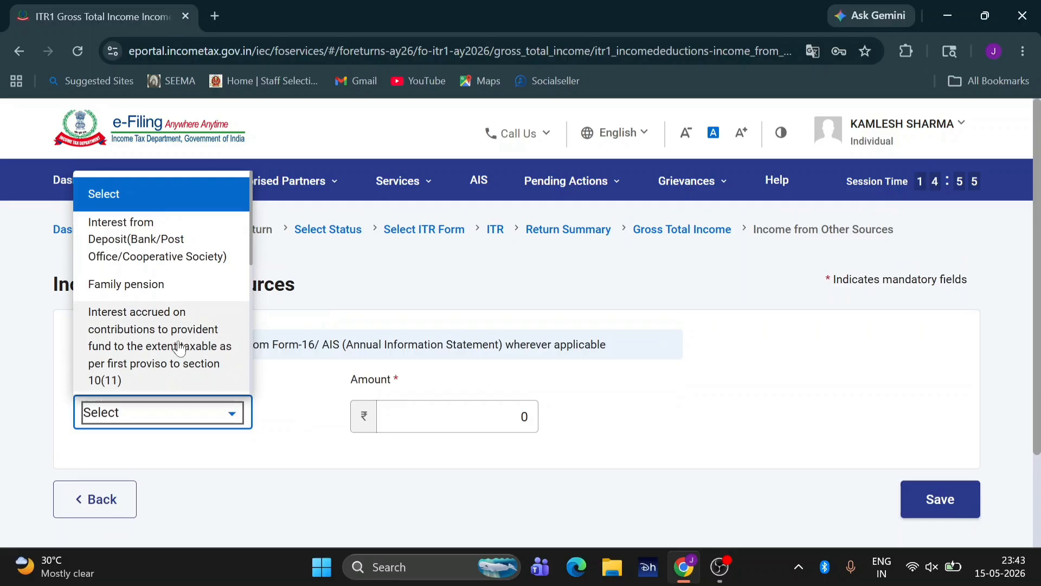
pyautogui.scroll(-2, 179, 348)
pyautogui.scroll(-5, 179, 348)
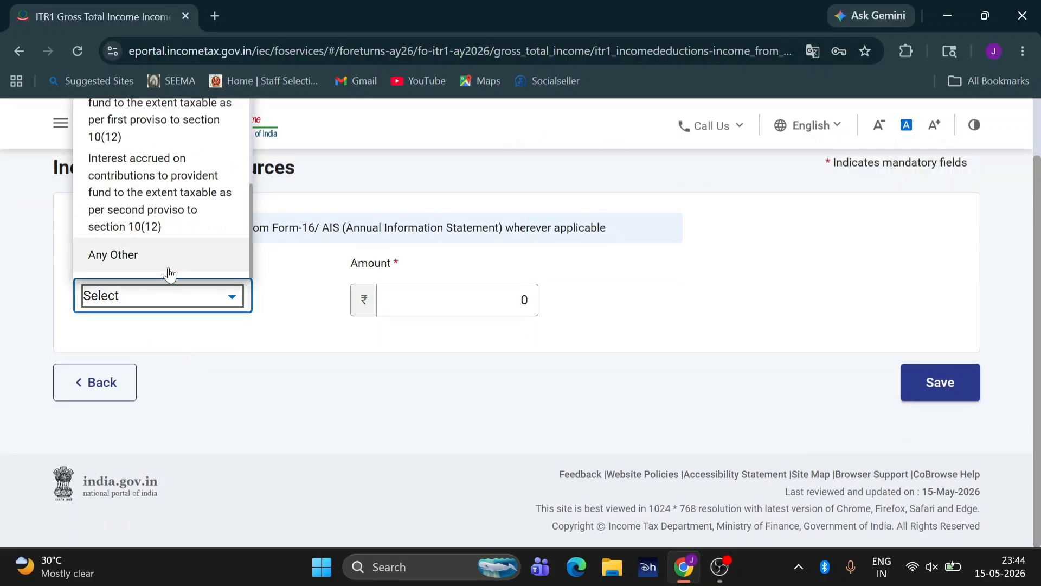
pyautogui.click(148, 263)
pyautogui.press('Tab')
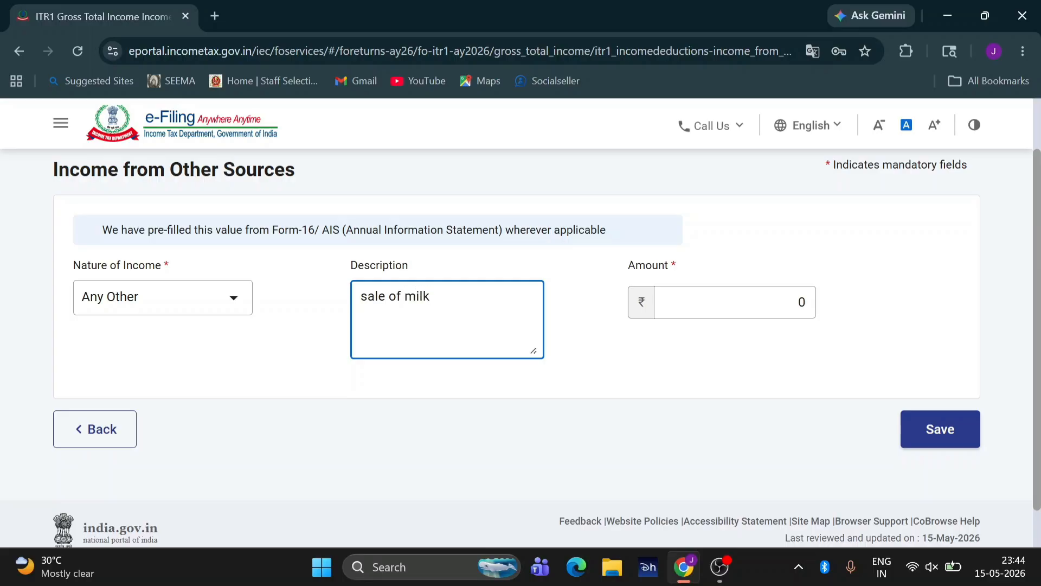
# Step: Set the amount of the milk sale income to 192000 and save the entry
pyautogui.click(597, 320)
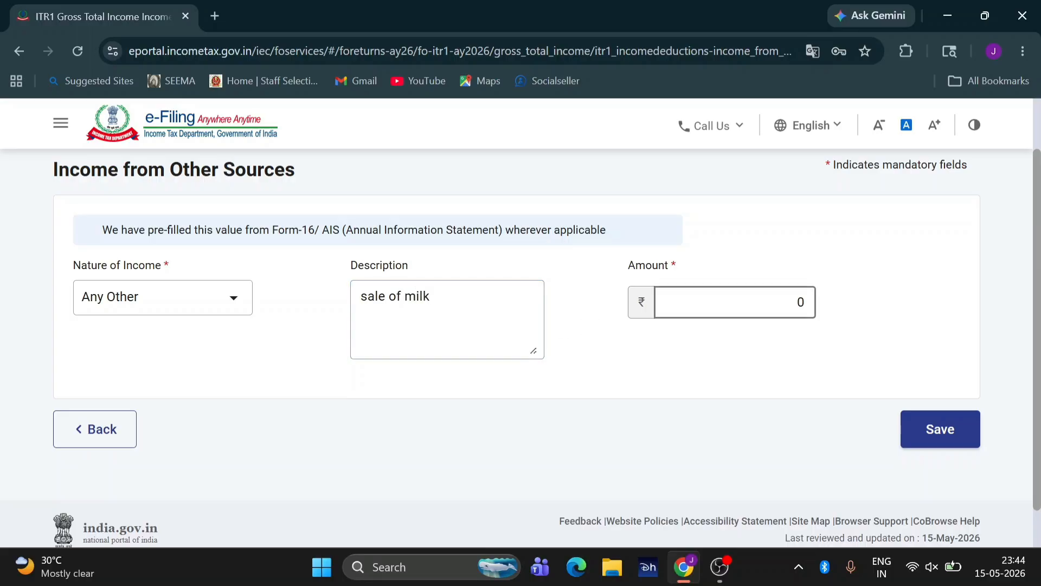
pyautogui.click(796, 302)
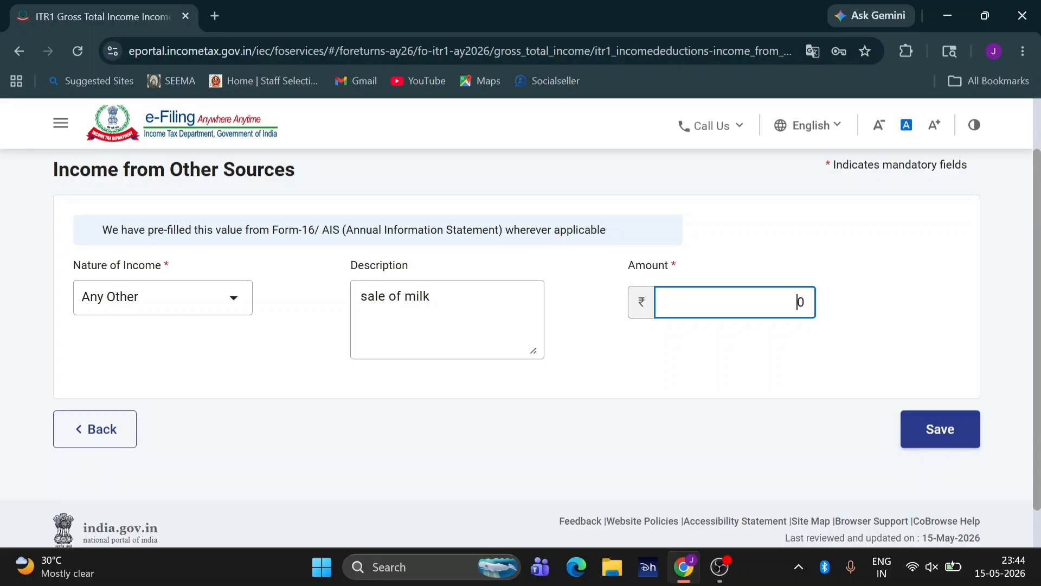
pyautogui.write('192000')
pyautogui.click(734, 343)
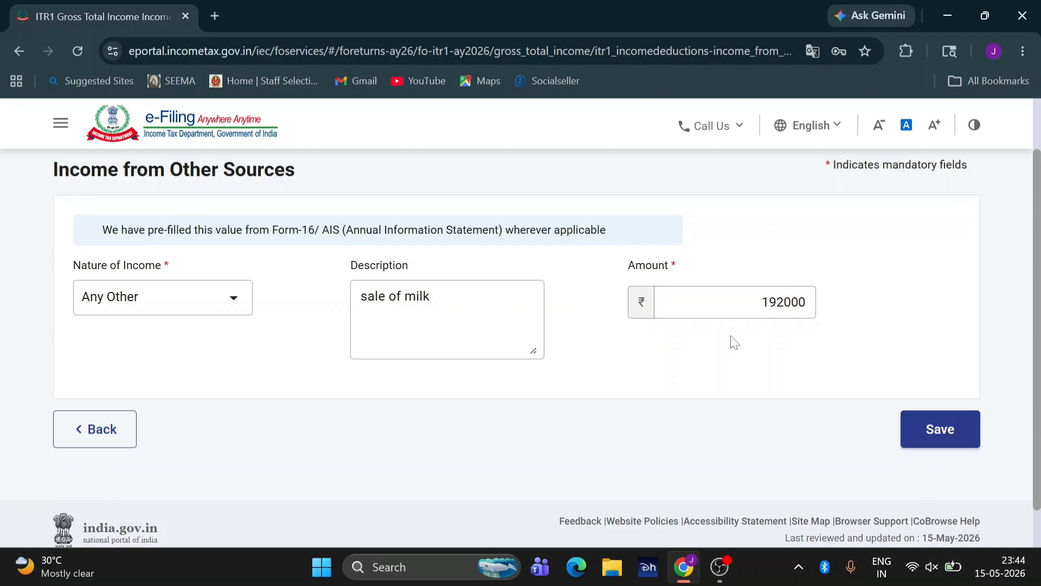
pyautogui.click(937, 423)
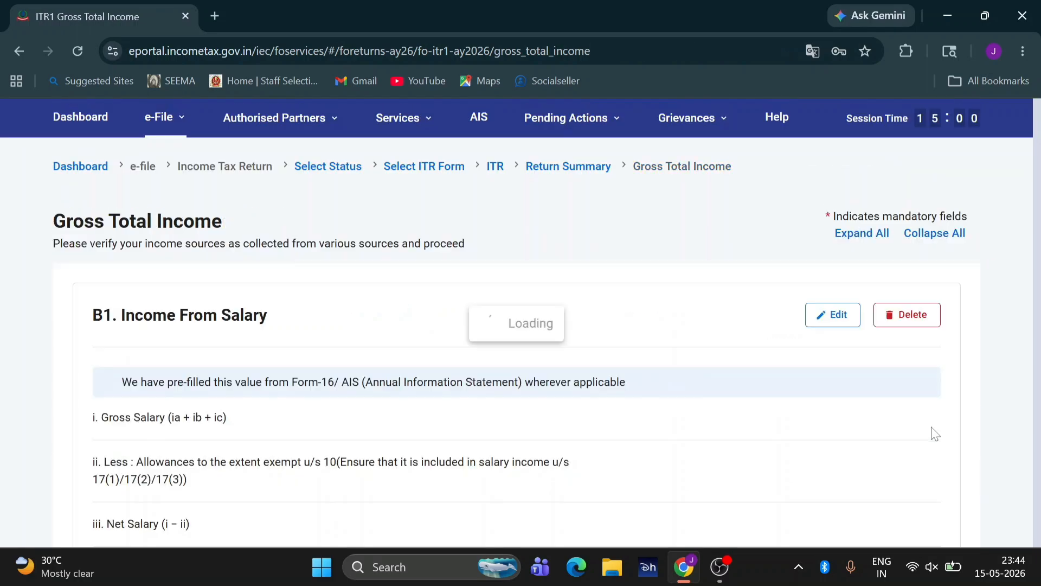
# Step: Confirm the Gross Total Income section of the return
pyautogui.scroll(-6, 934, 431)
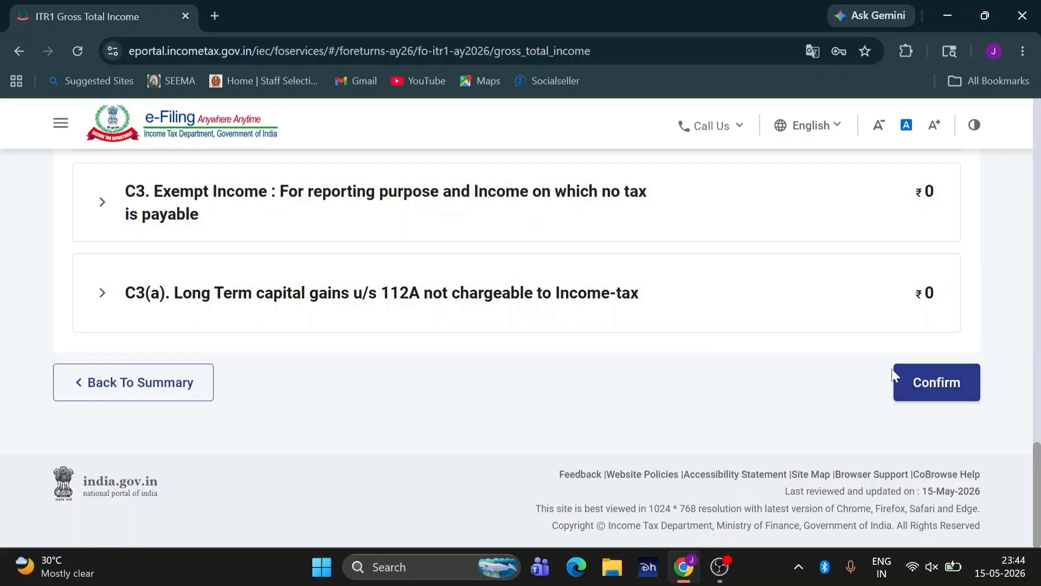
pyautogui.click(942, 386)
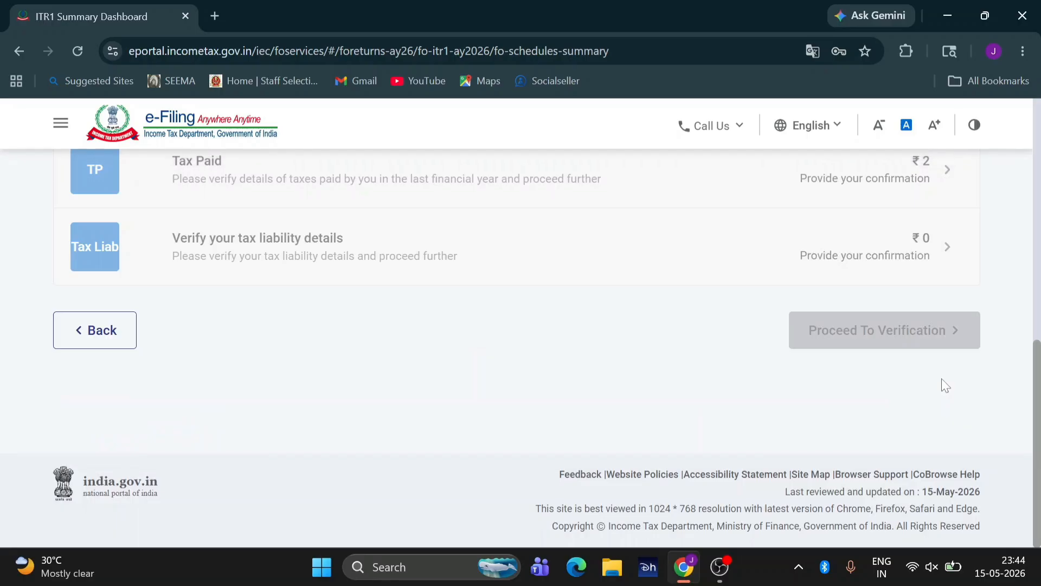
pyautogui.scroll(5, 700, 346)
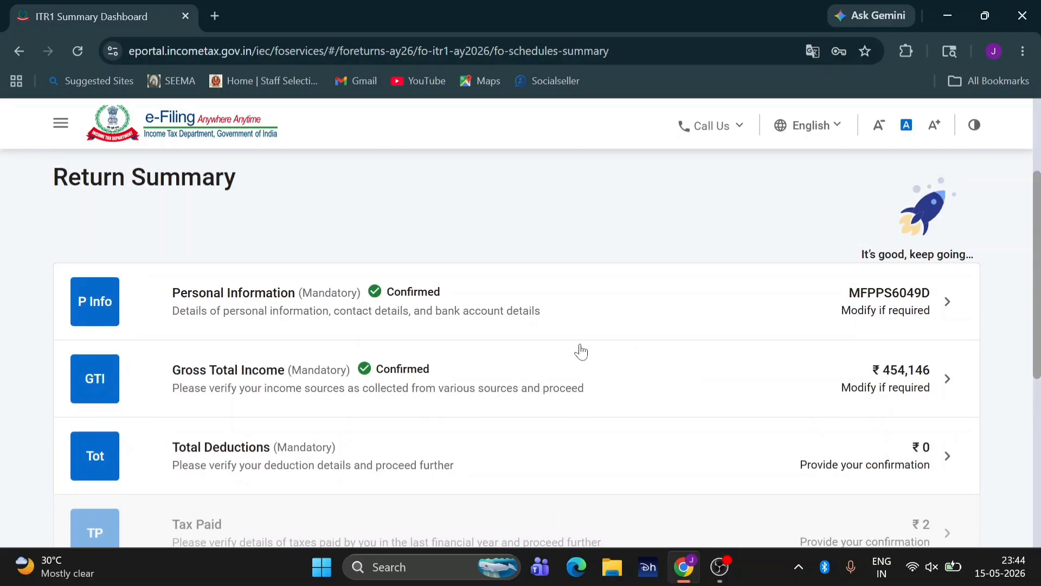
# Step: Open Total Deductions, review the deduction sections from 80C through C1 without claiming any, and confirm the section
pyautogui.scroll(-2, 609, 356)
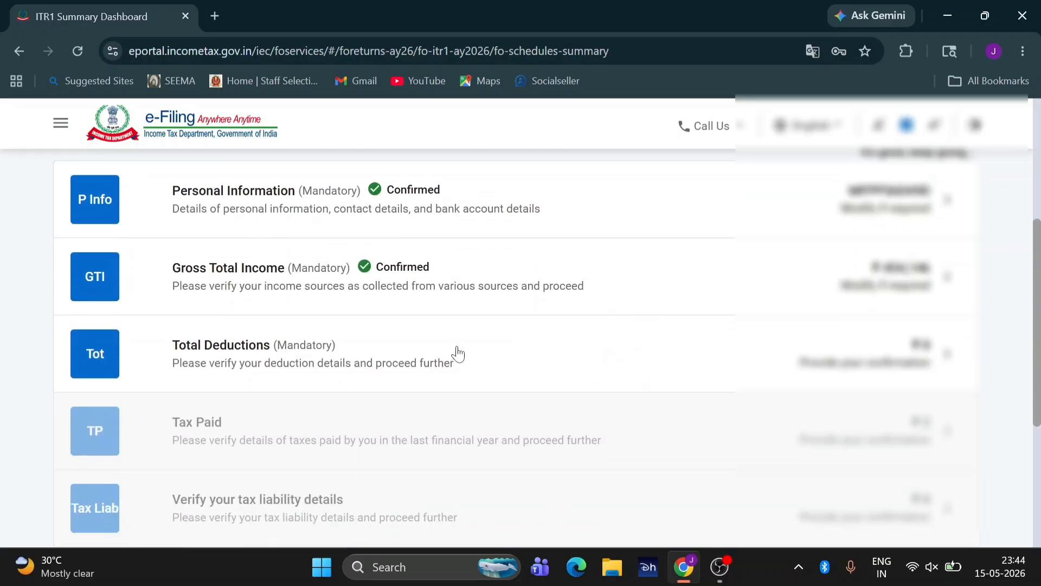
pyautogui.click(478, 349)
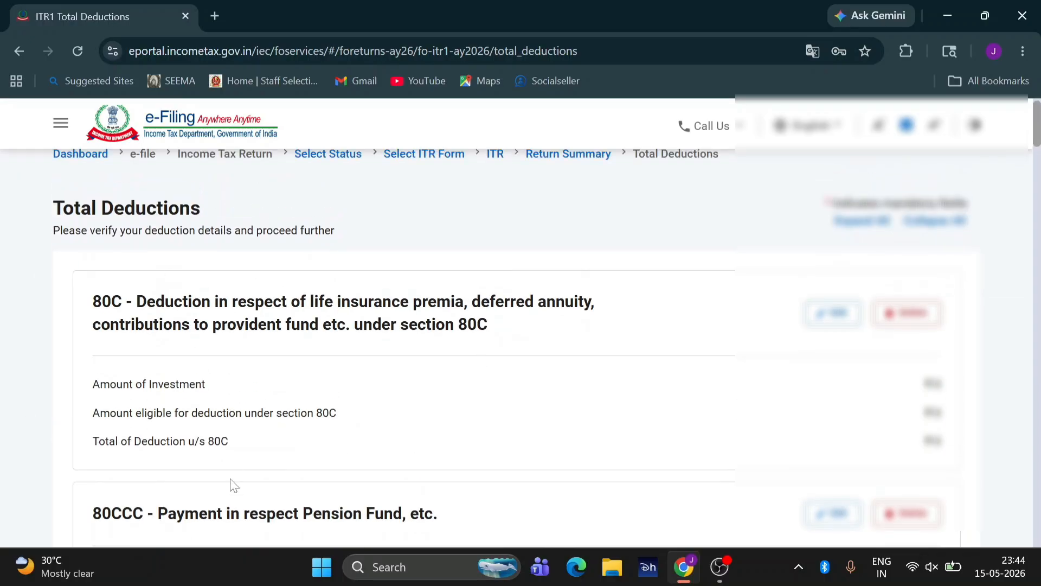
pyautogui.scroll(-2, 571, 370)
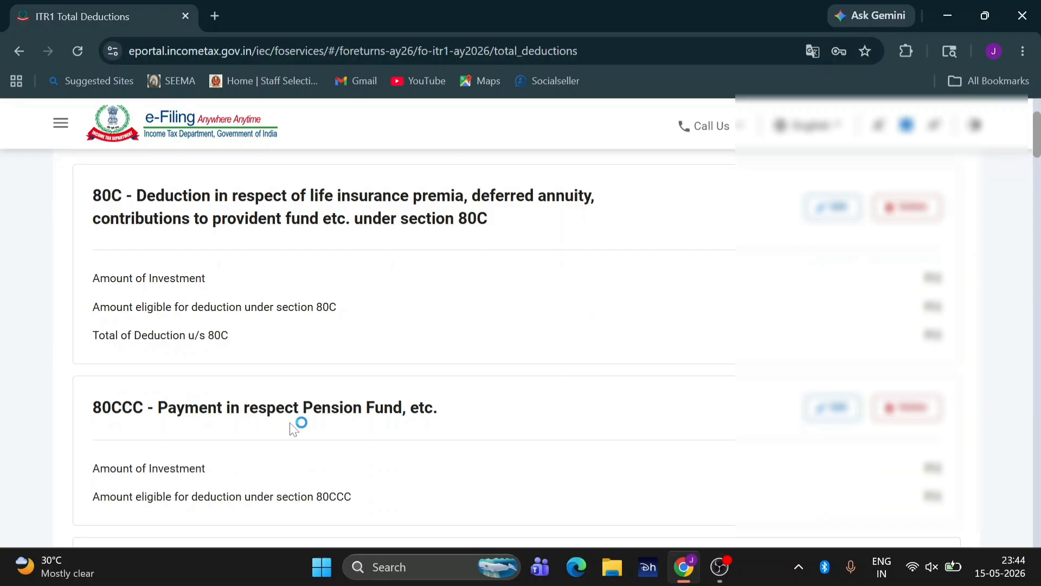
pyautogui.scroll(-1, 293, 429)
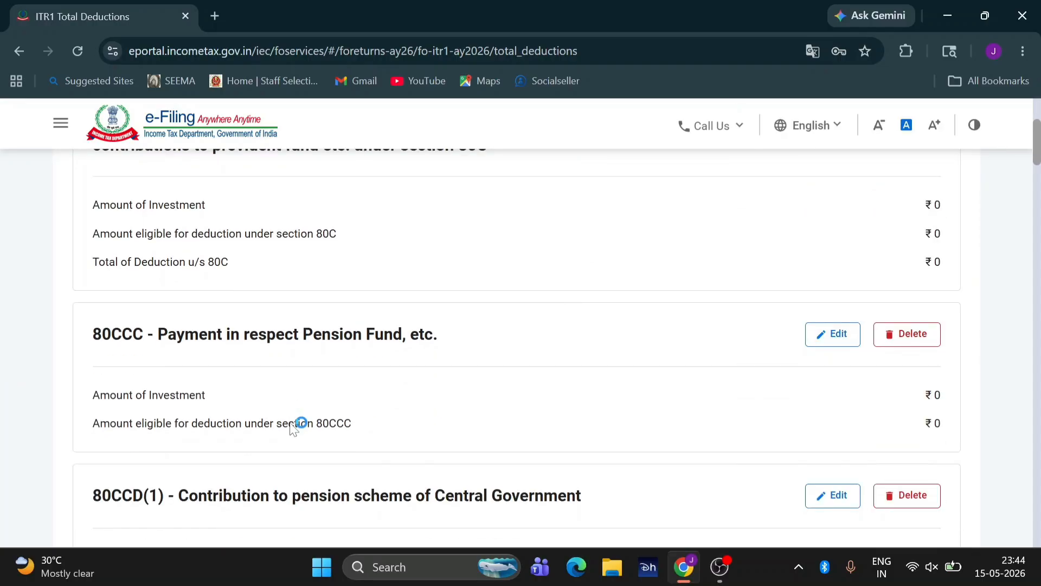
pyautogui.scroll(-2, 293, 428)
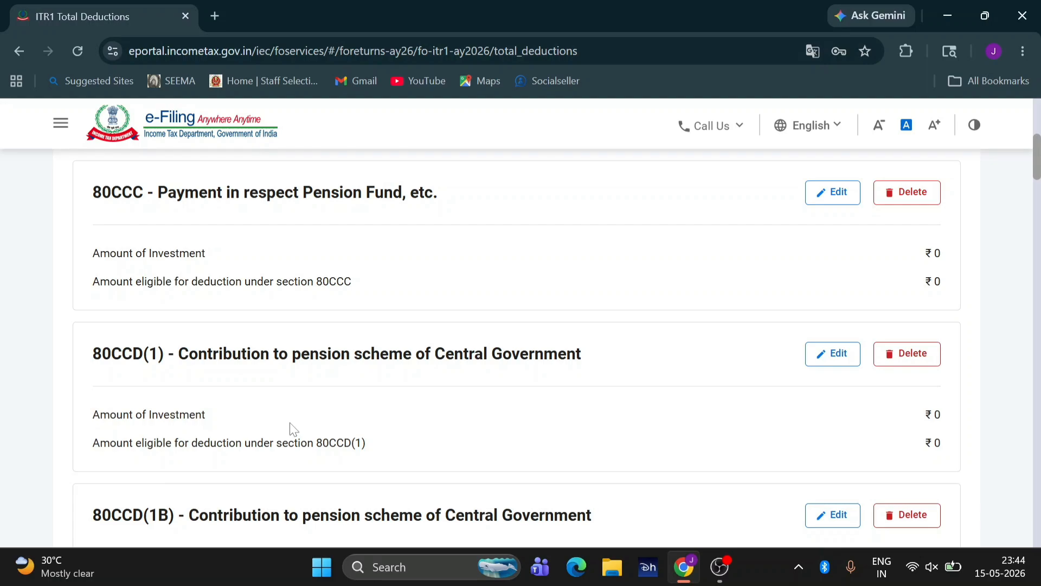
pyautogui.scroll(-9, 293, 429)
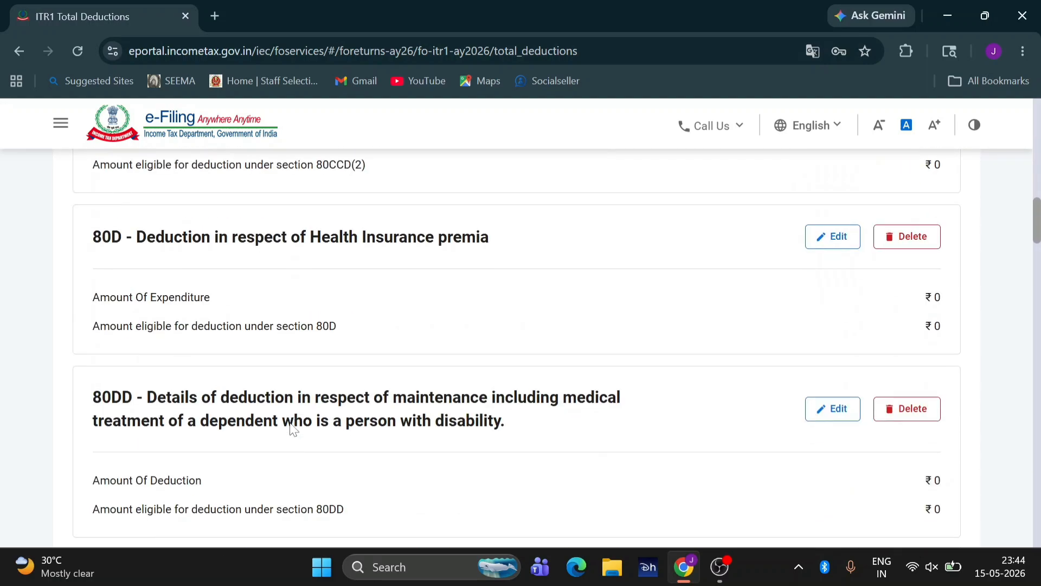
pyautogui.scroll(-15, 293, 428)
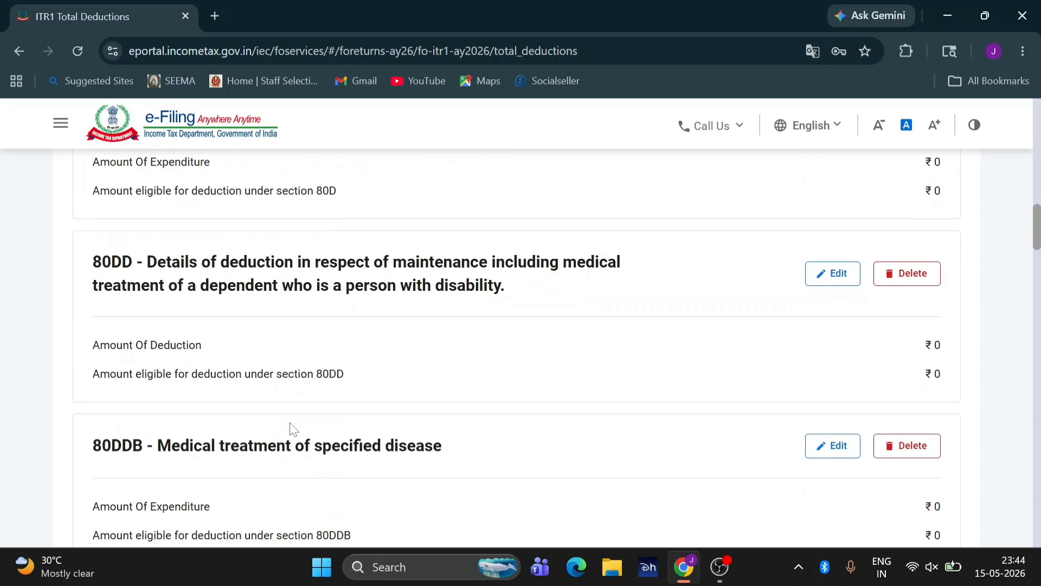
pyautogui.scroll(-20, 293, 428)
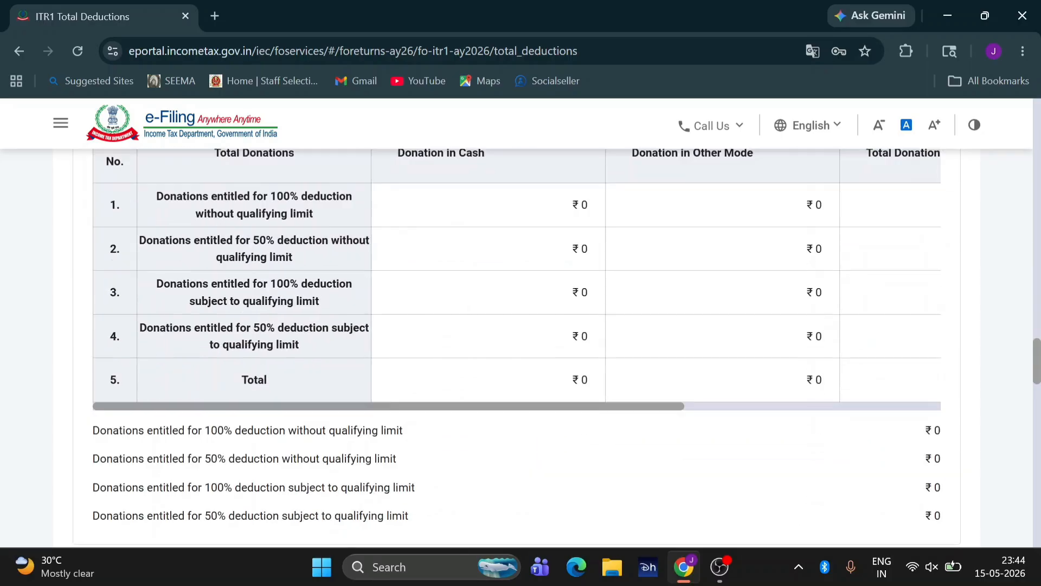
pyautogui.scroll(-4, 293, 429)
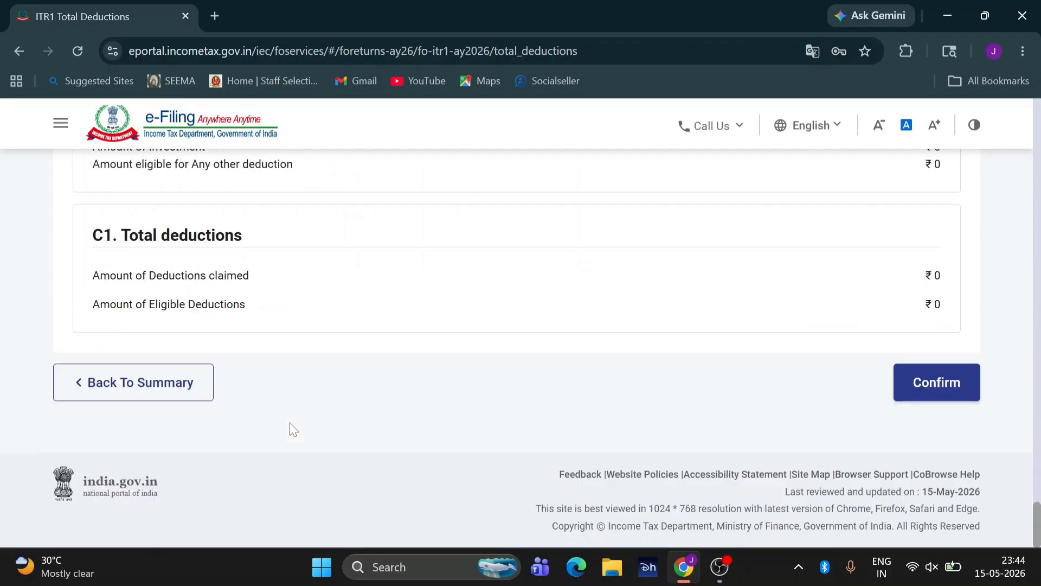
pyautogui.click(918, 388)
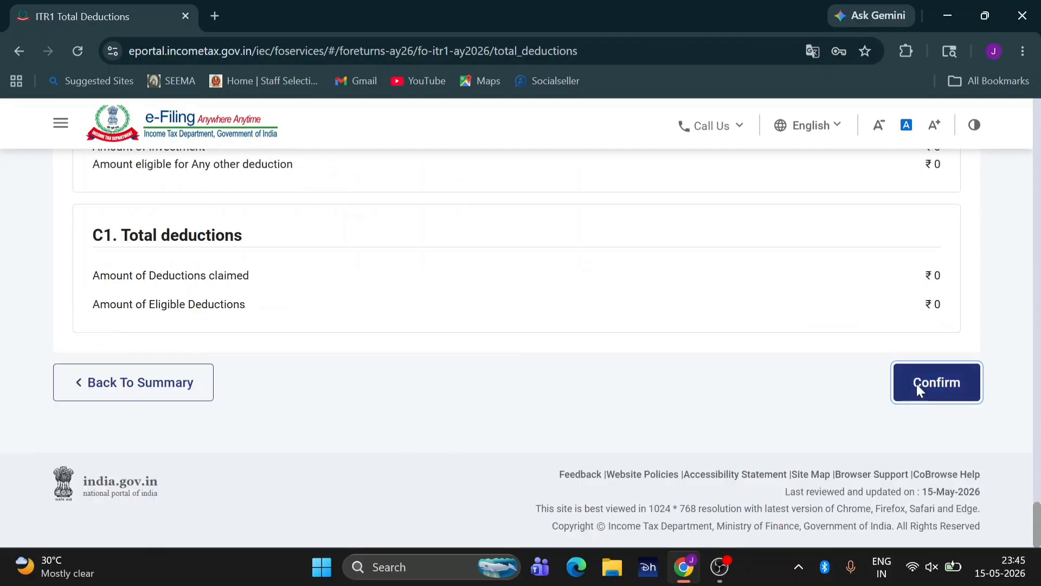
# Step: Open the Tax Paid section of the return and review its TDS, TCS and advance tax schedules
pyautogui.scroll(-4, 916, 391)
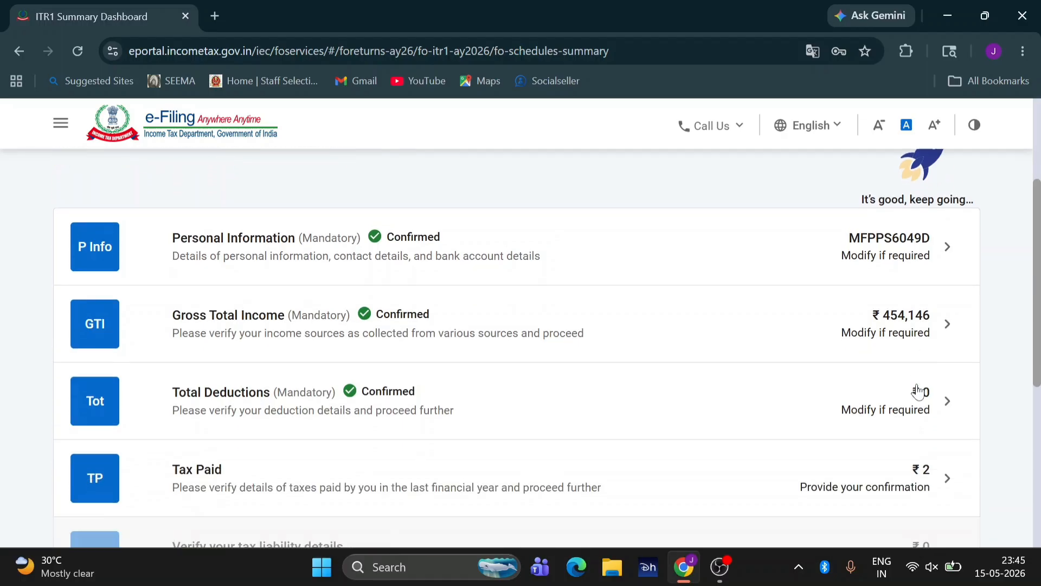
pyautogui.click(855, 357)
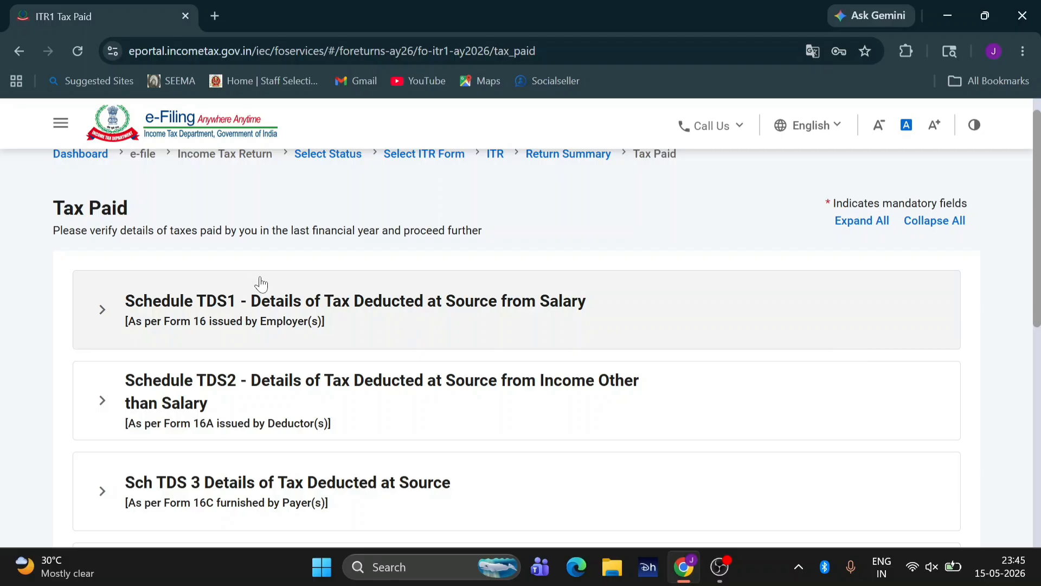
pyautogui.scroll(-2, 260, 284)
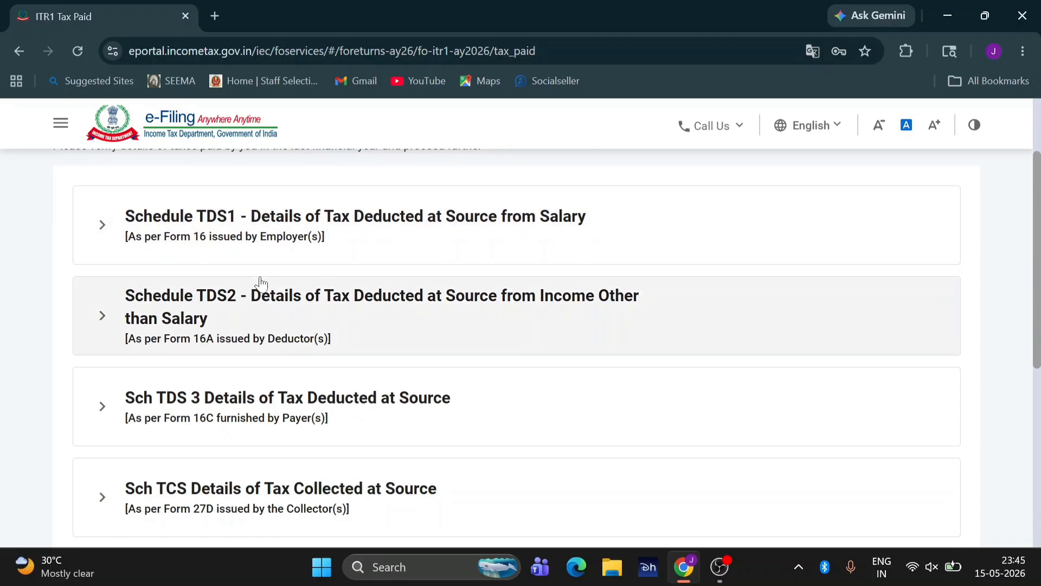
pyautogui.scroll(-2, 261, 283)
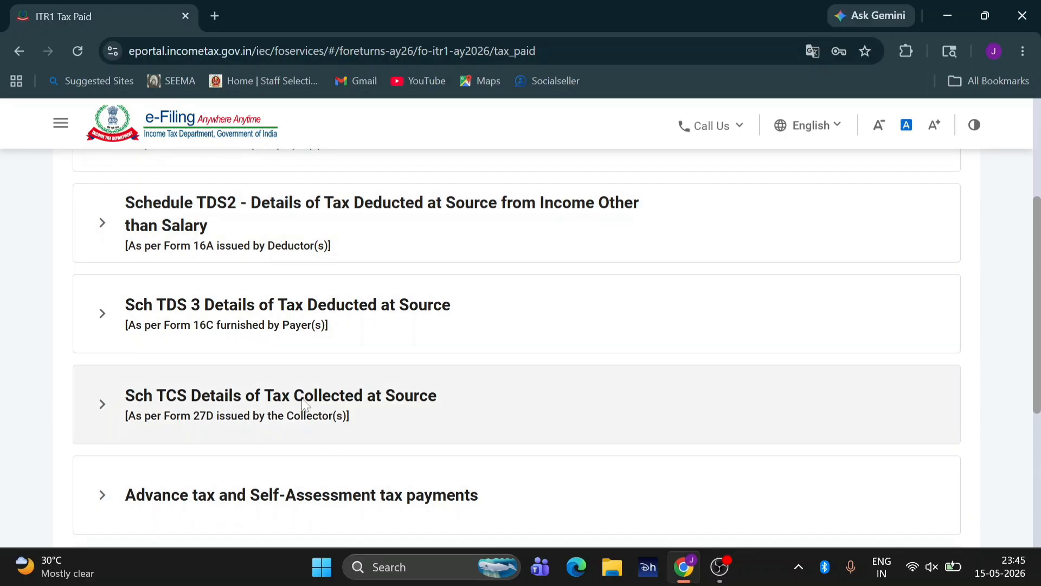
pyautogui.scroll(-2, 304, 404)
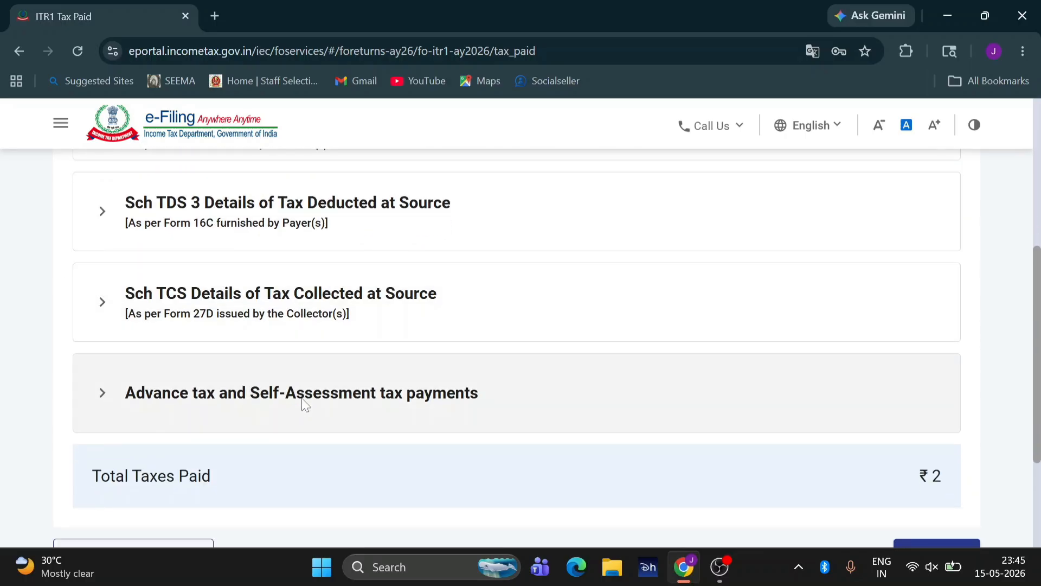
# Step: Inspect the fields of a new Advance tax and Self-Assessment tax payments entry and return without adding a payment
pyautogui.click(305, 405)
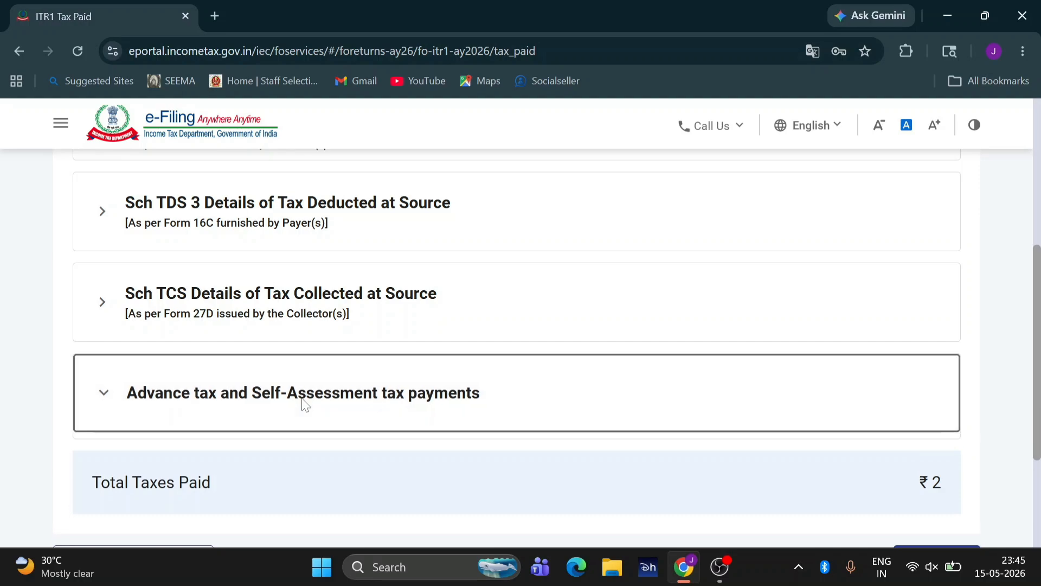
pyautogui.scroll(-1, 304, 402)
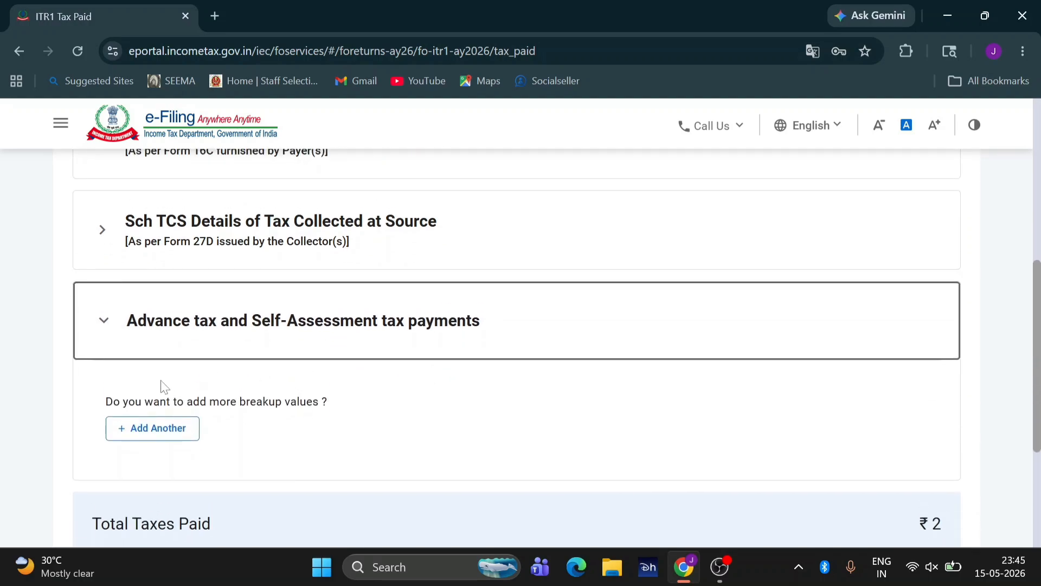
pyautogui.click(130, 432)
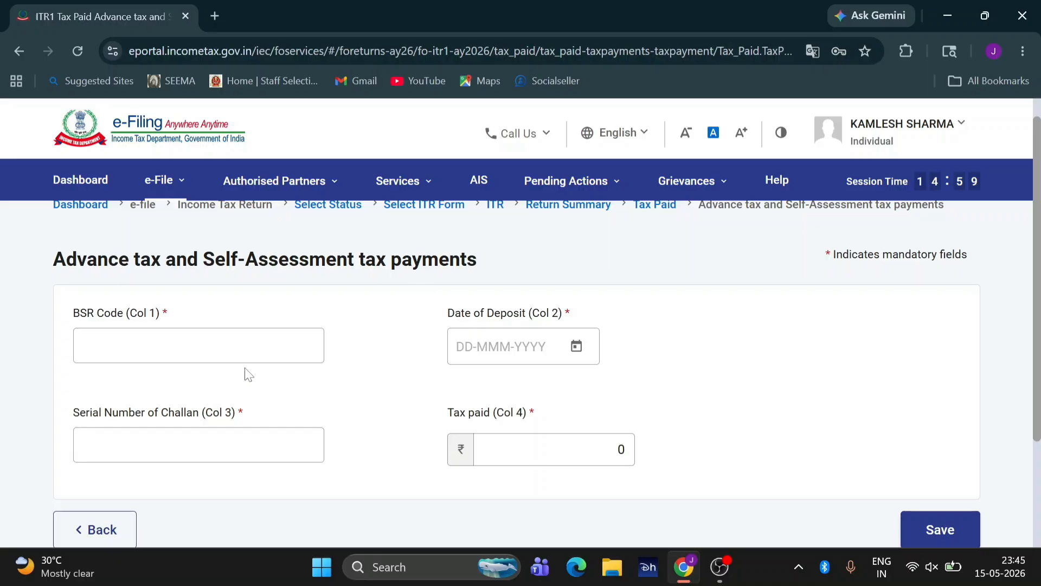
pyautogui.scroll(-2, 586, 396)
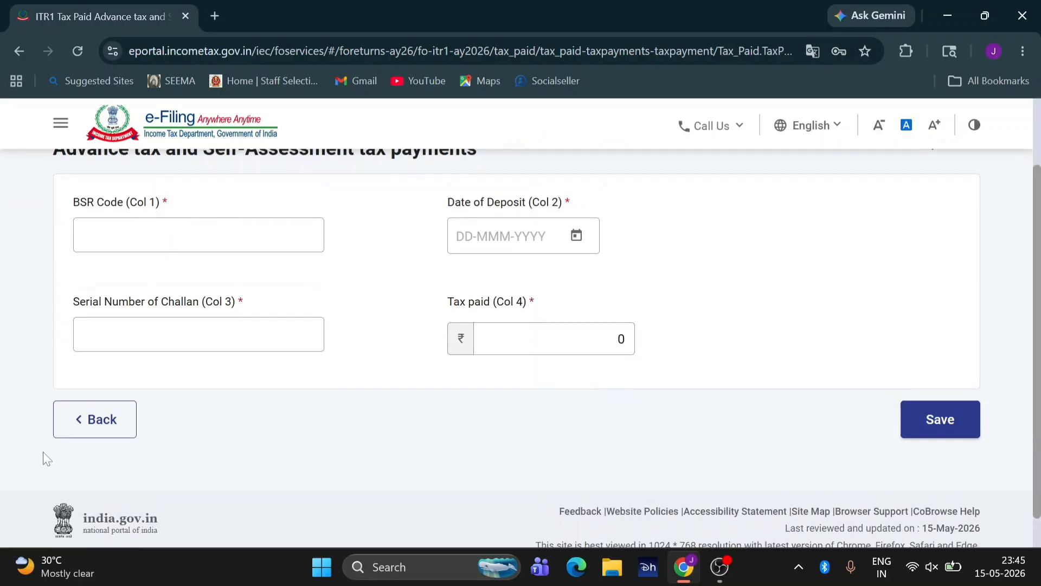
pyautogui.click(103, 426)
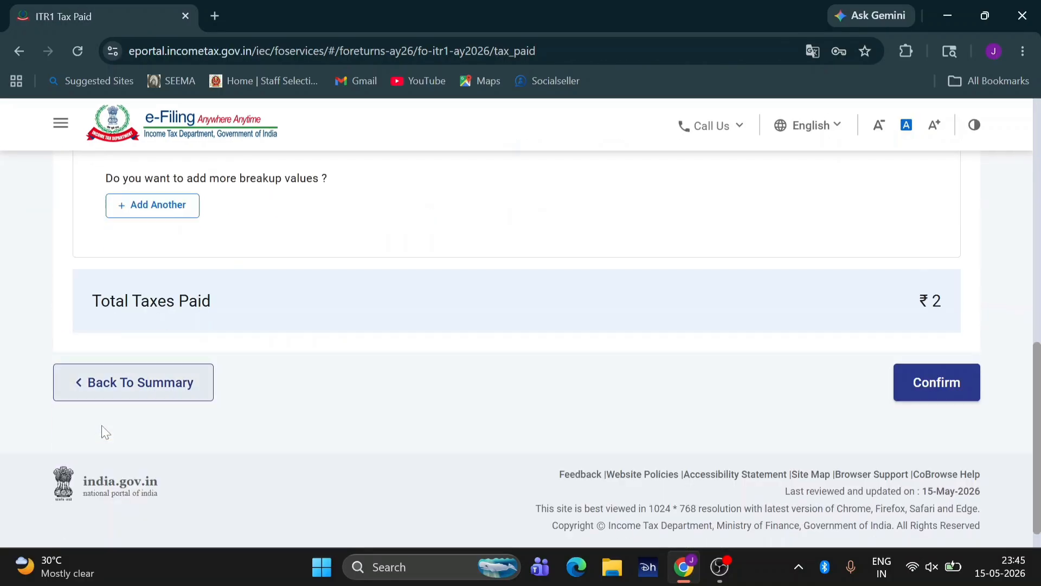
# Step: Confirm the Tax Paid section and open the tax liability details for verification
pyautogui.click(922, 380)
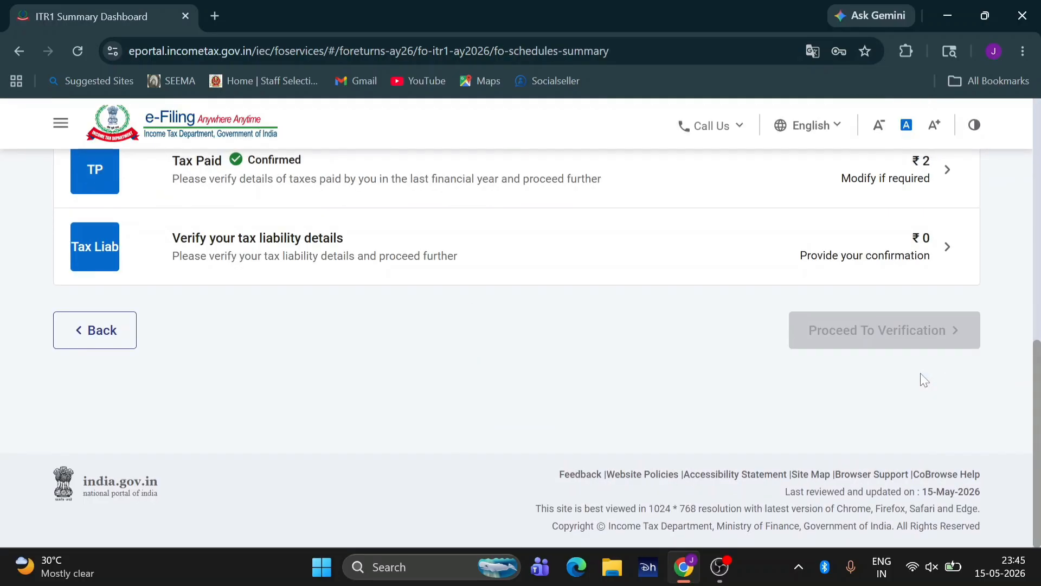
pyautogui.scroll(2, 925, 380)
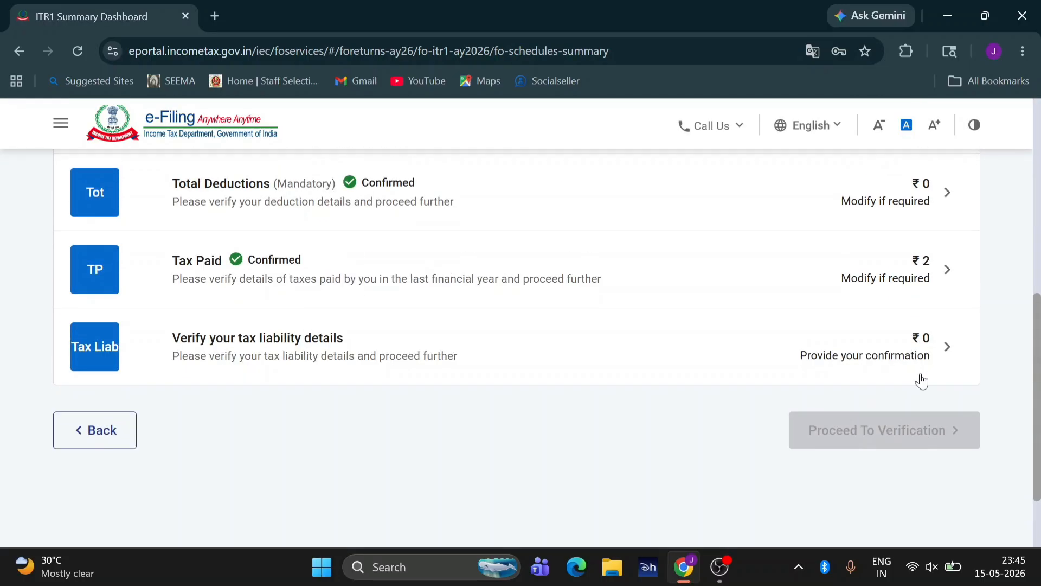
pyautogui.click(500, 362)
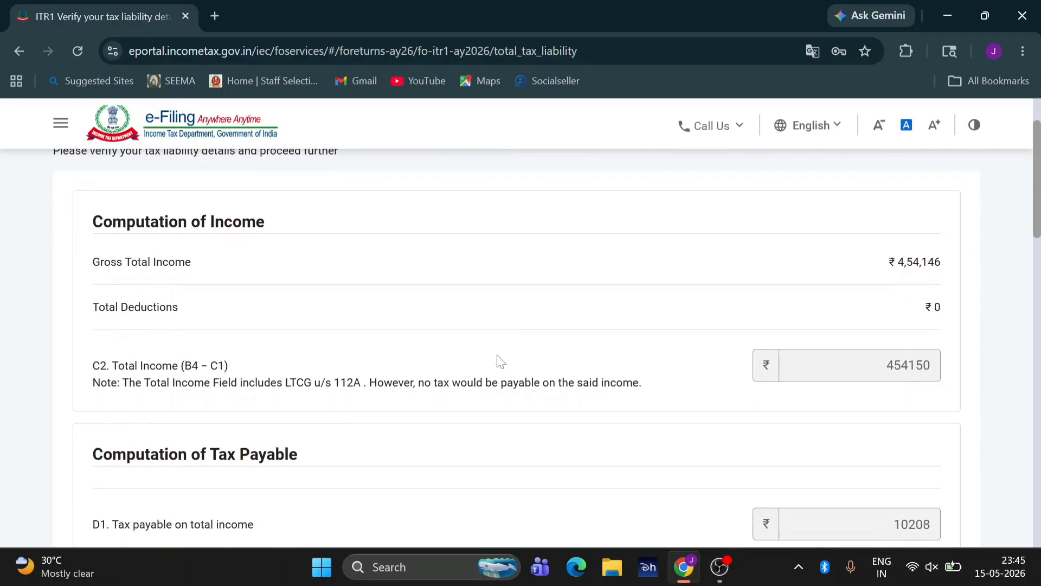
# Step: Review the computation of income, tax payable, interest and fee, and confirm the tax liability details
pyautogui.scroll(-3, 885, 280)
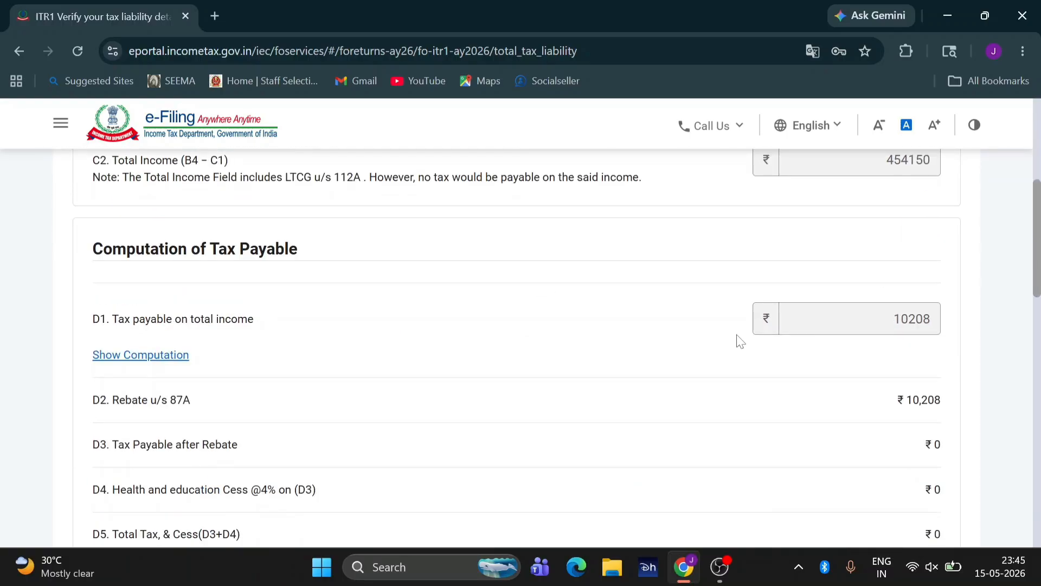
pyautogui.scroll(-2, 741, 341)
pyautogui.scroll(-4, 632, 315)
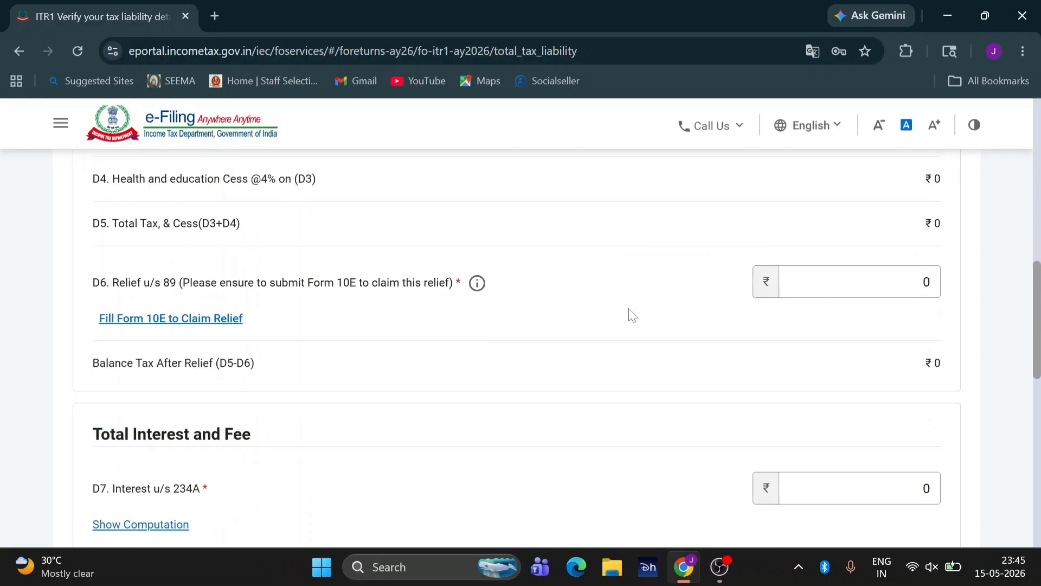
pyautogui.scroll(-12, 841, 386)
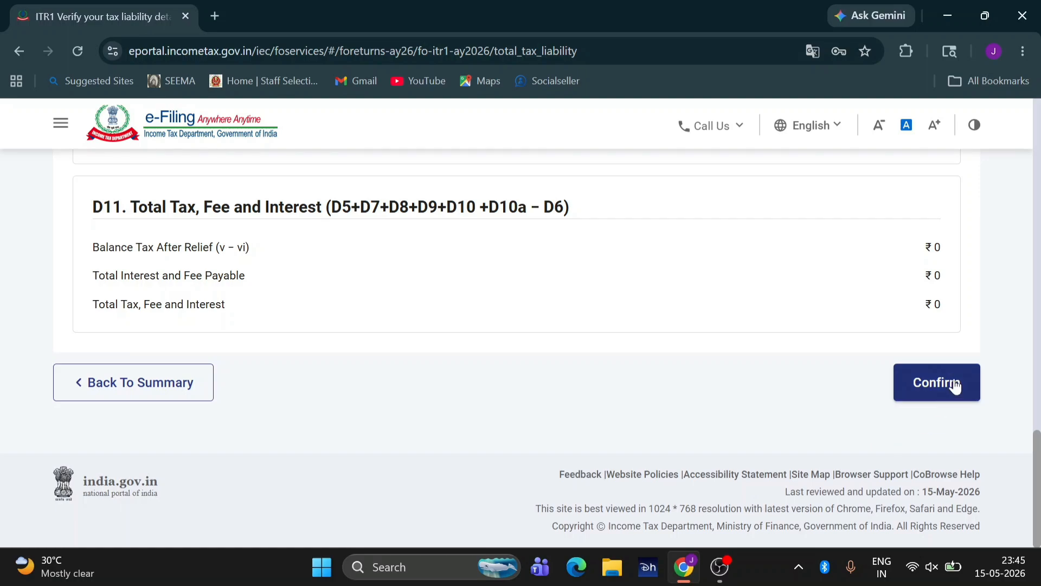
pyautogui.click(925, 386)
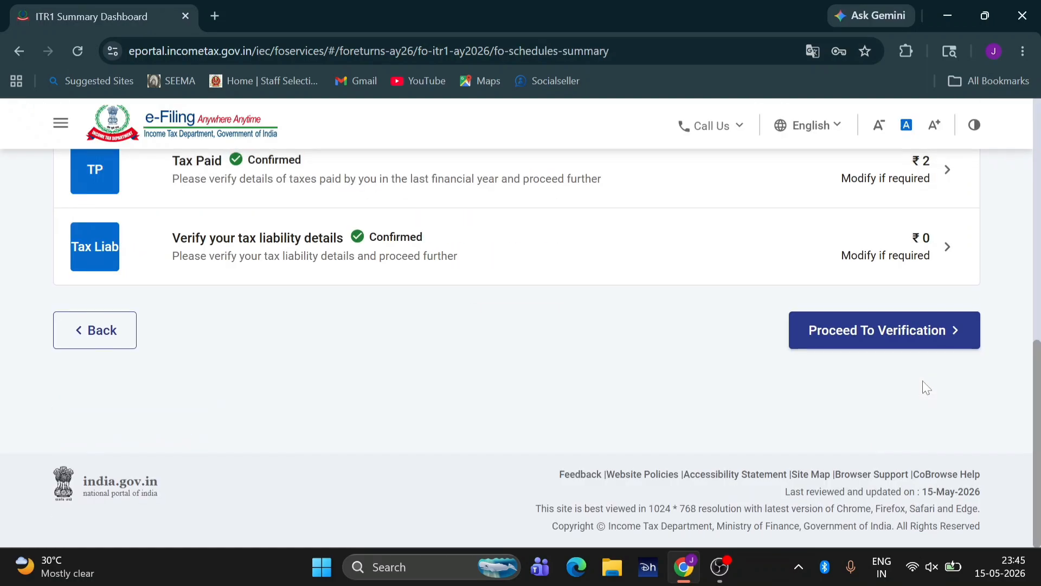
# Step: Proceed to verification, review the tax summary details, and continue to previewing and submitting the return
pyautogui.click(874, 348)
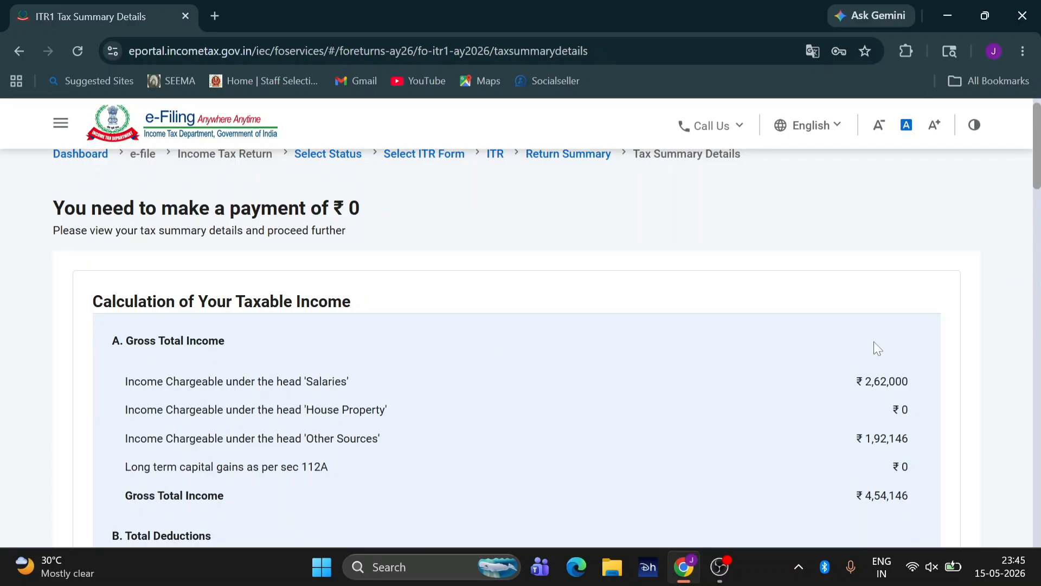
pyautogui.scroll(-4, 874, 348)
pyautogui.scroll(-2, 874, 348)
pyautogui.scroll(-12, 873, 342)
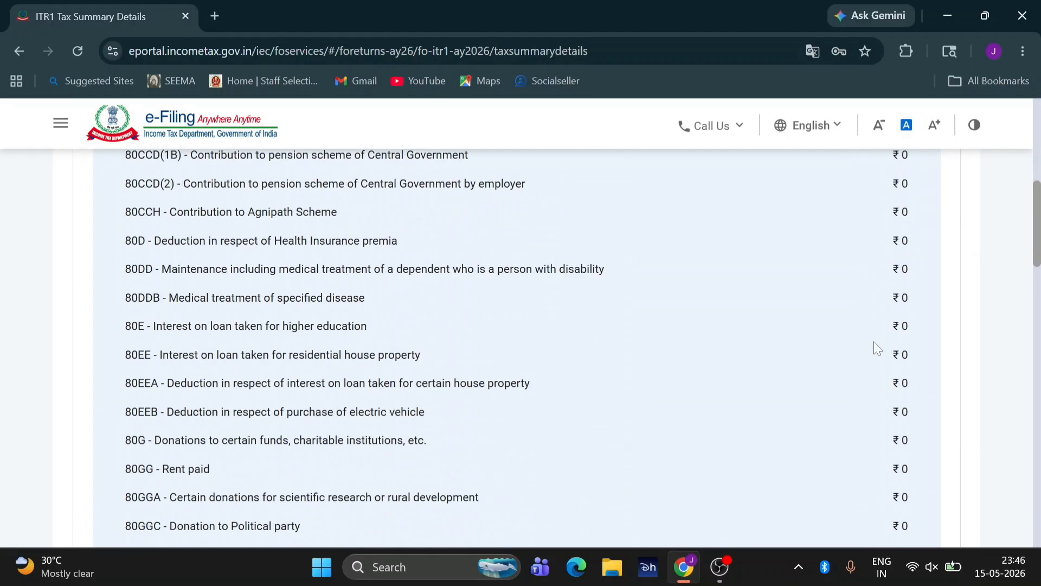
pyautogui.scroll(-12, 862, 311)
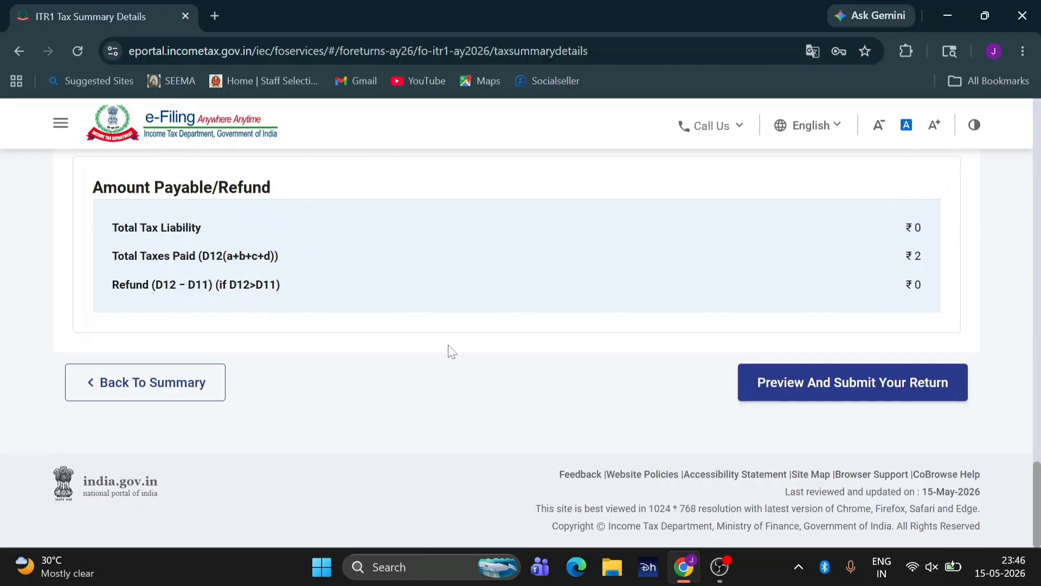
pyautogui.click(836, 396)
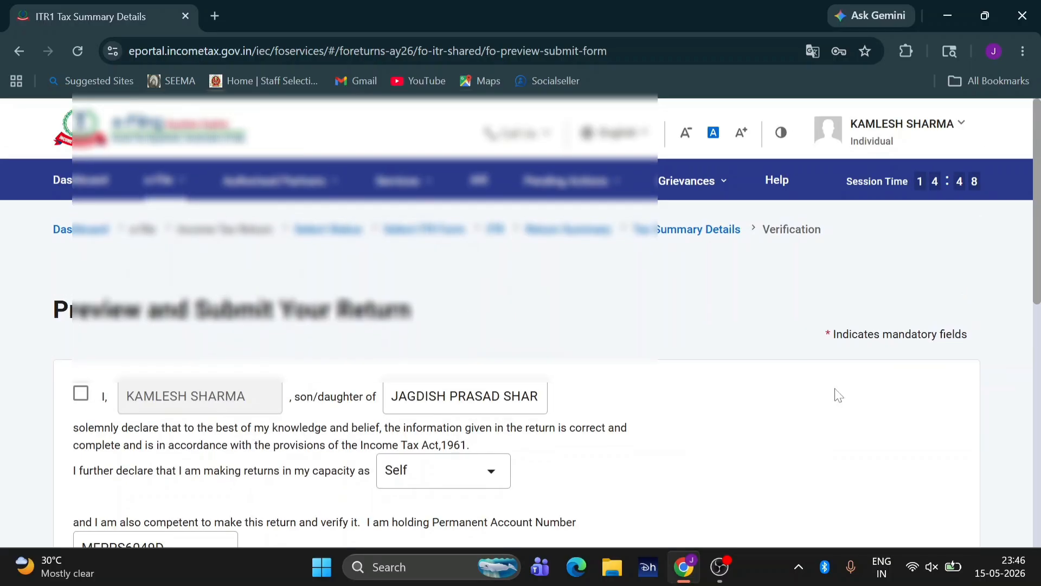
# Step: Fill in the filer's place in the return declaration using the saved suggestion and run the internal validation
pyautogui.scroll(-3, 244, 348)
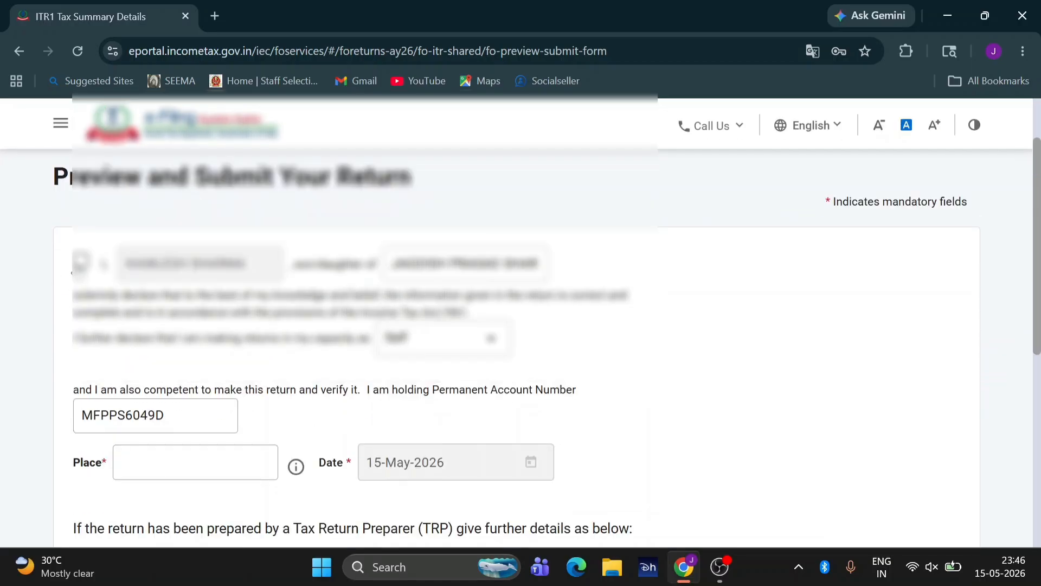
pyautogui.scroll(-4, 352, 363)
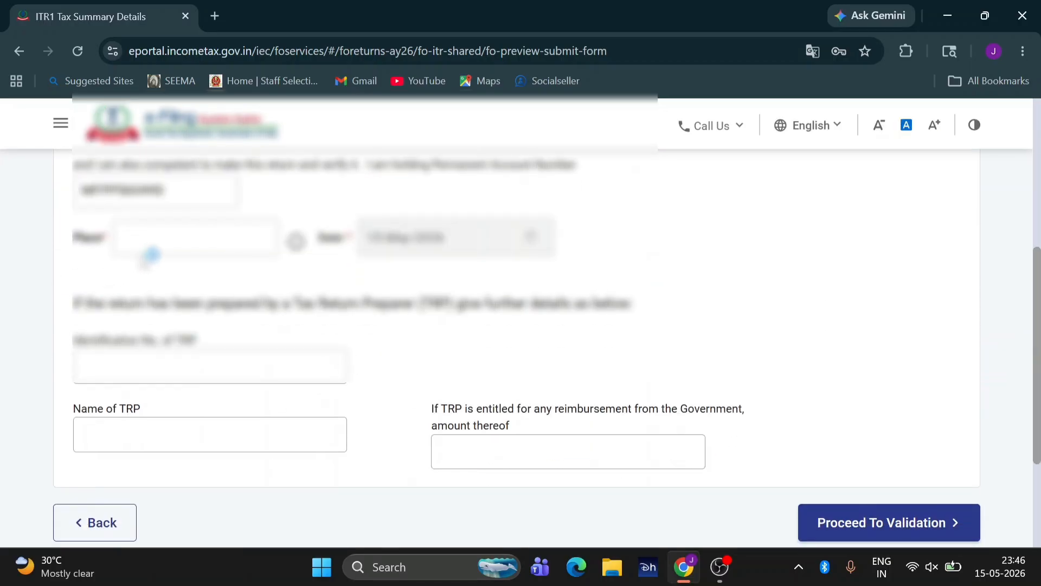
pyautogui.click(155, 247)
pyautogui.scroll(-1, 163, 244)
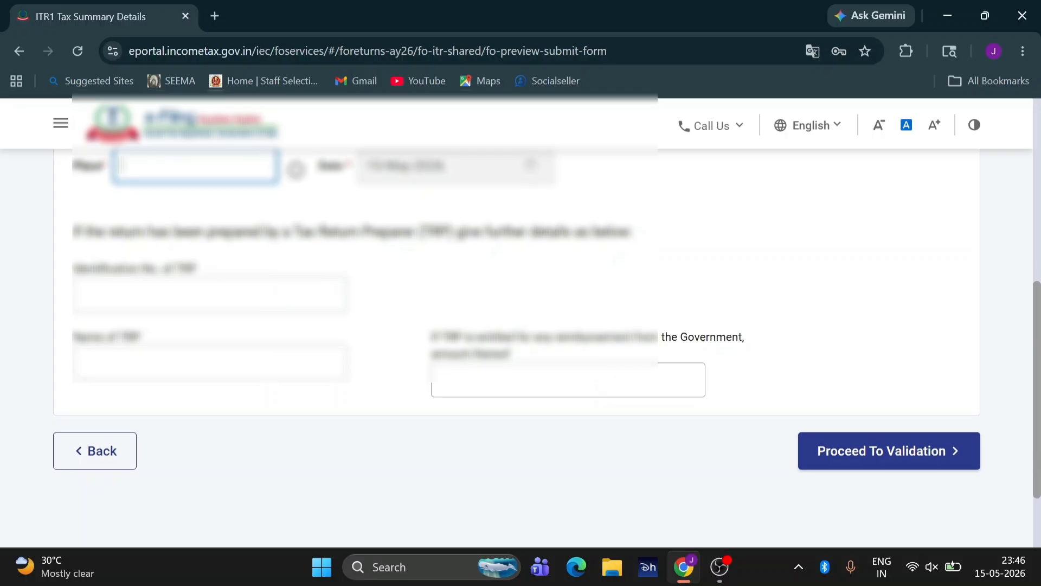
pyautogui.click(217, 162)
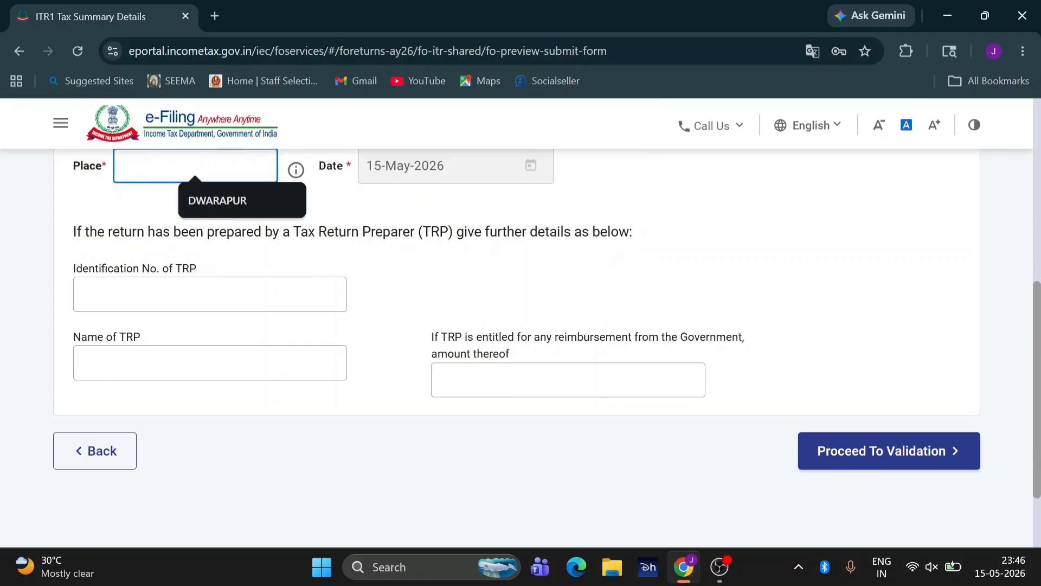
pyautogui.click(228, 209)
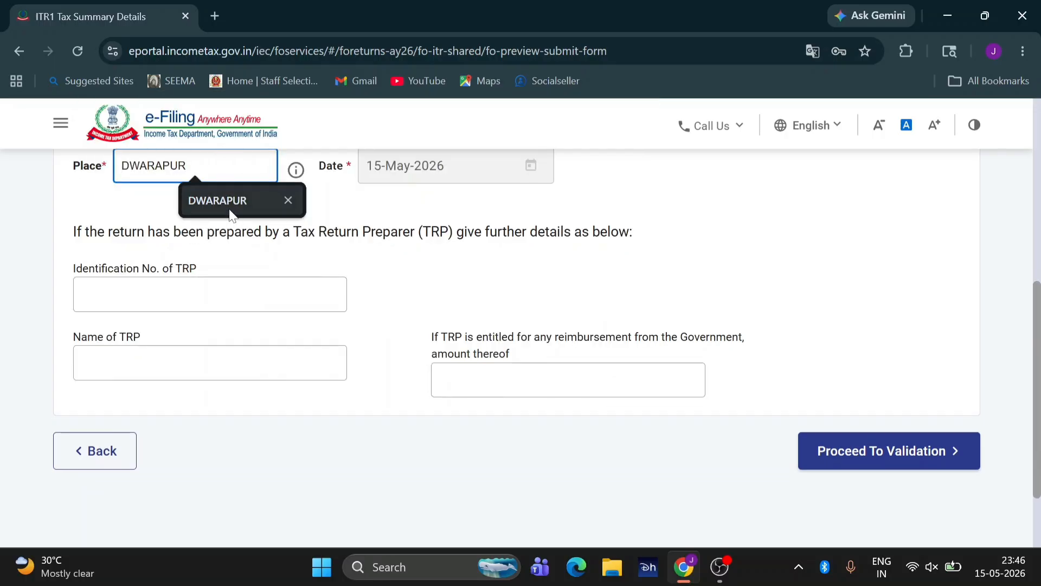
pyautogui.click(868, 458)
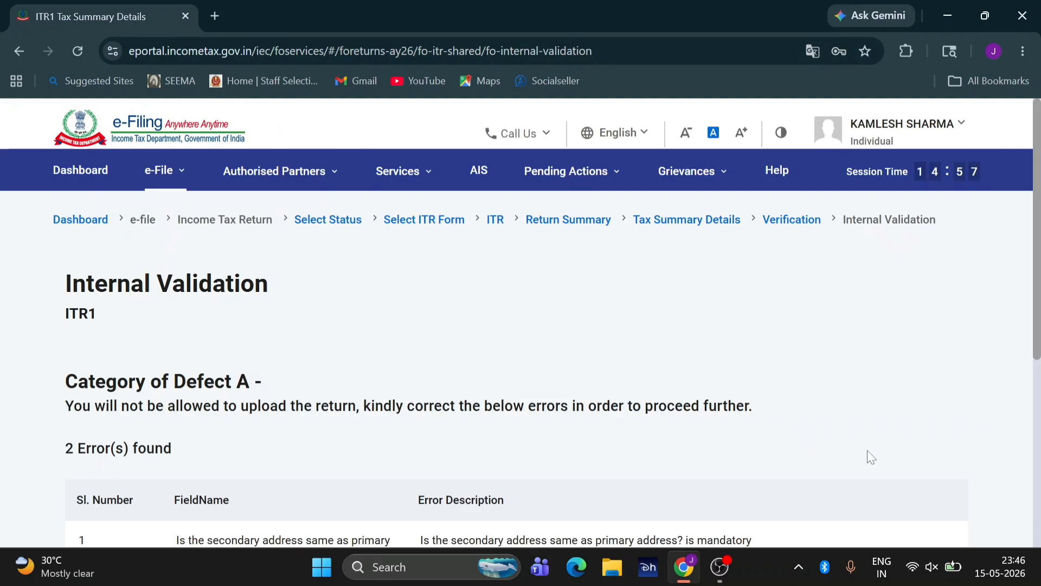
pyautogui.scroll(-6, 867, 450)
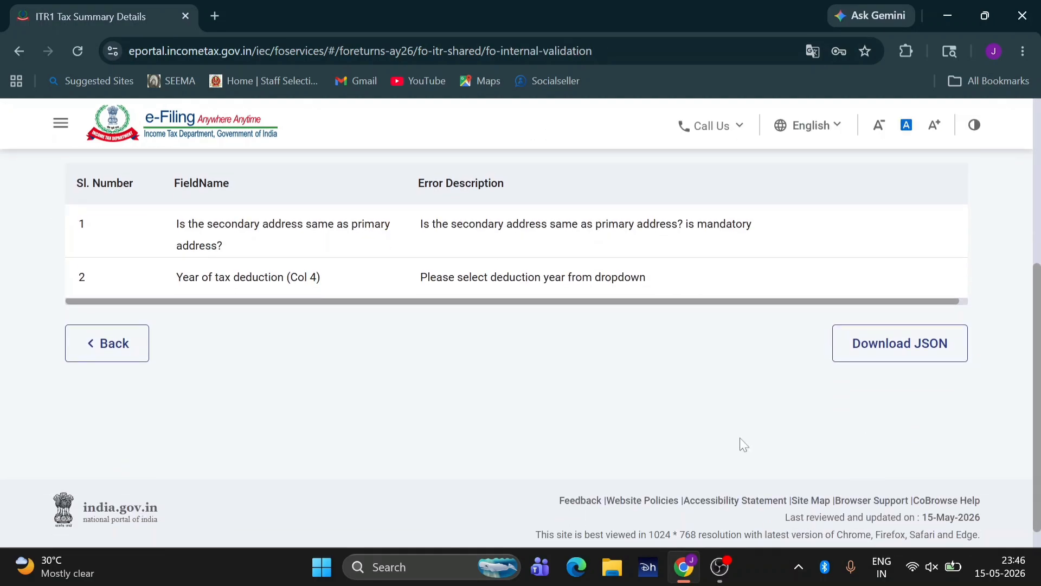